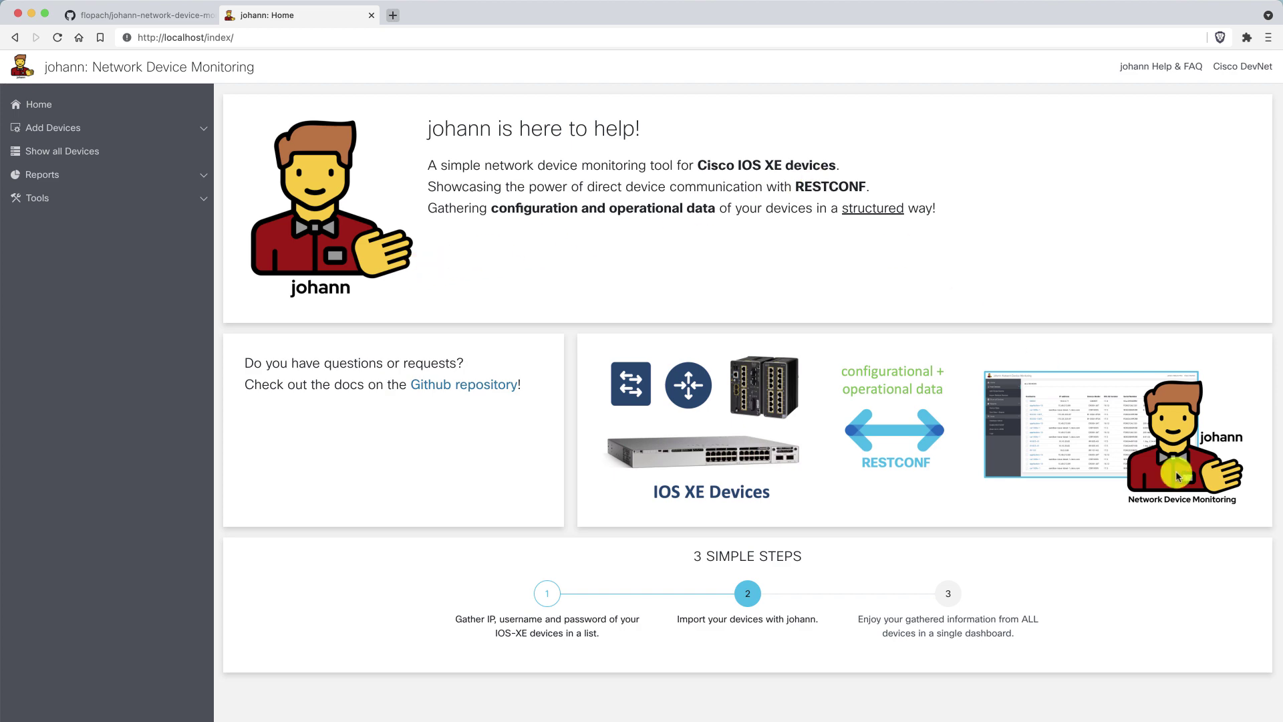
Open Import Multiple Devices and select the ip,username,password CSV example lines.
{"action": "scroll", "coordinate": [1184, 478], "scroll_direction": "up", "scroll_amount": 5}
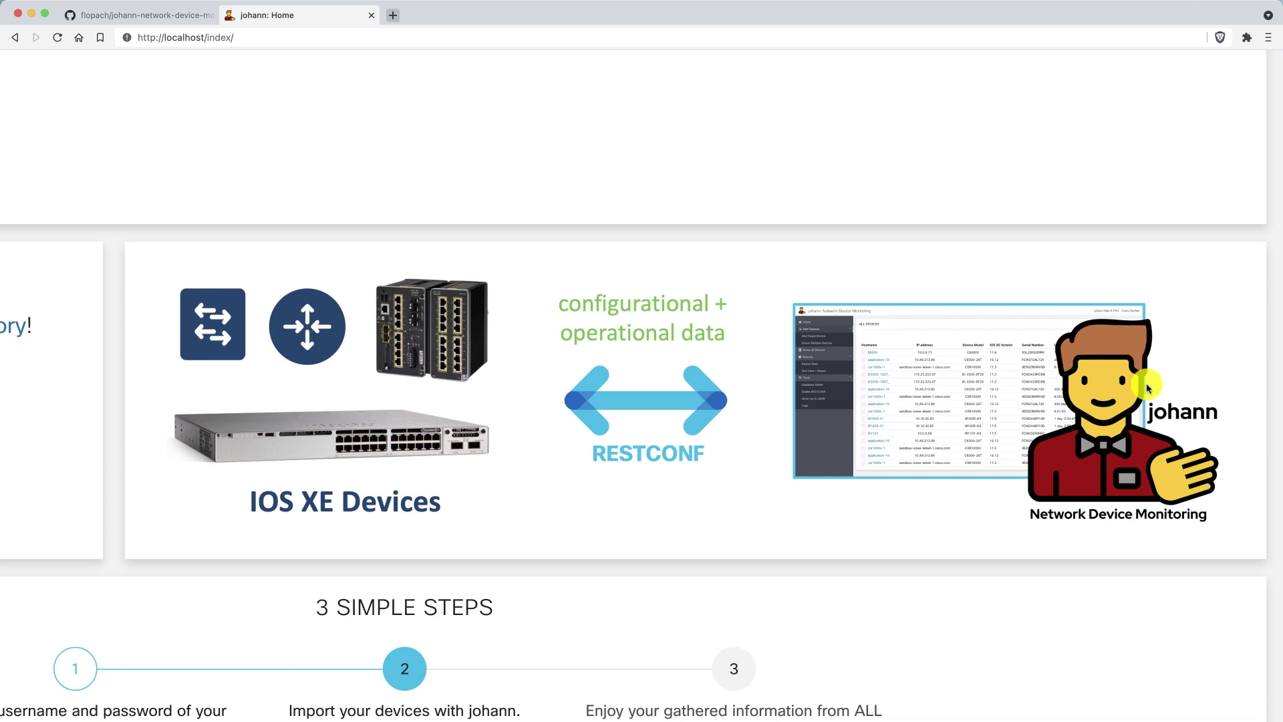
{"action": "scroll", "coordinate": [1147, 387], "scroll_direction": "left", "scroll_amount": 5}
{"action": "scroll", "coordinate": [1146, 387], "scroll_direction": "down", "scroll_amount": 4}
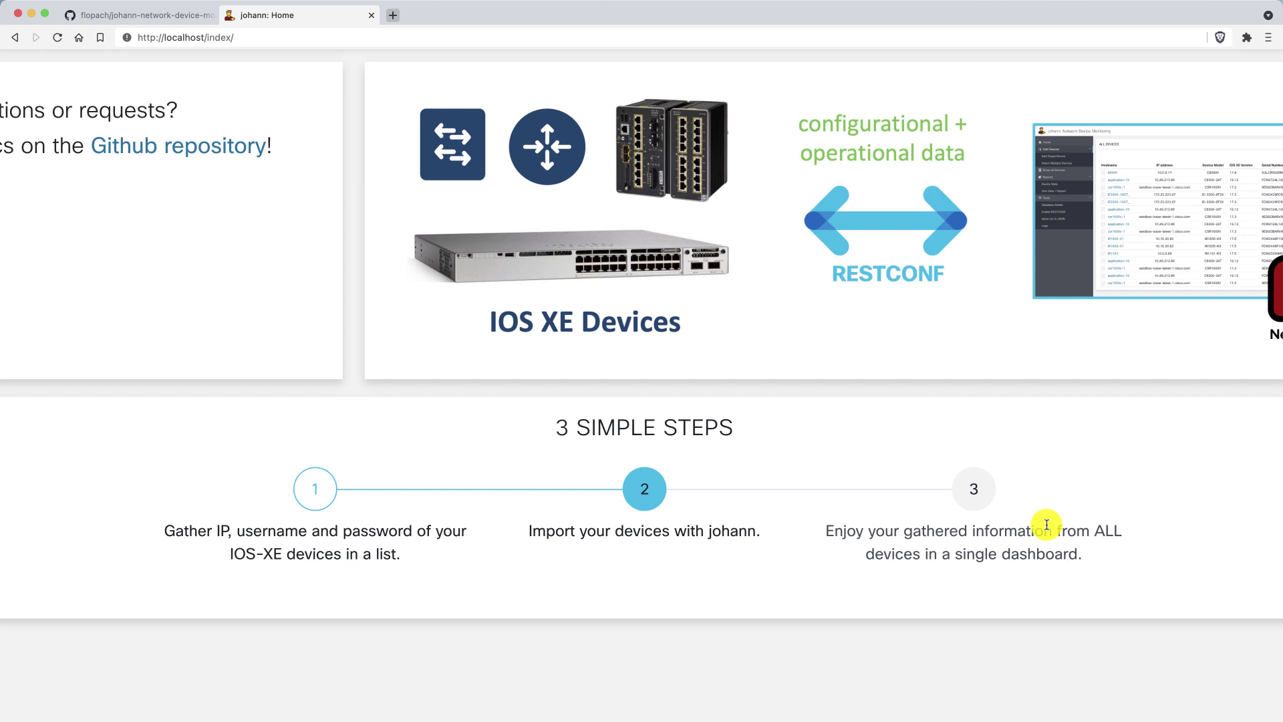
{"action": "key", "text": "super+0"}
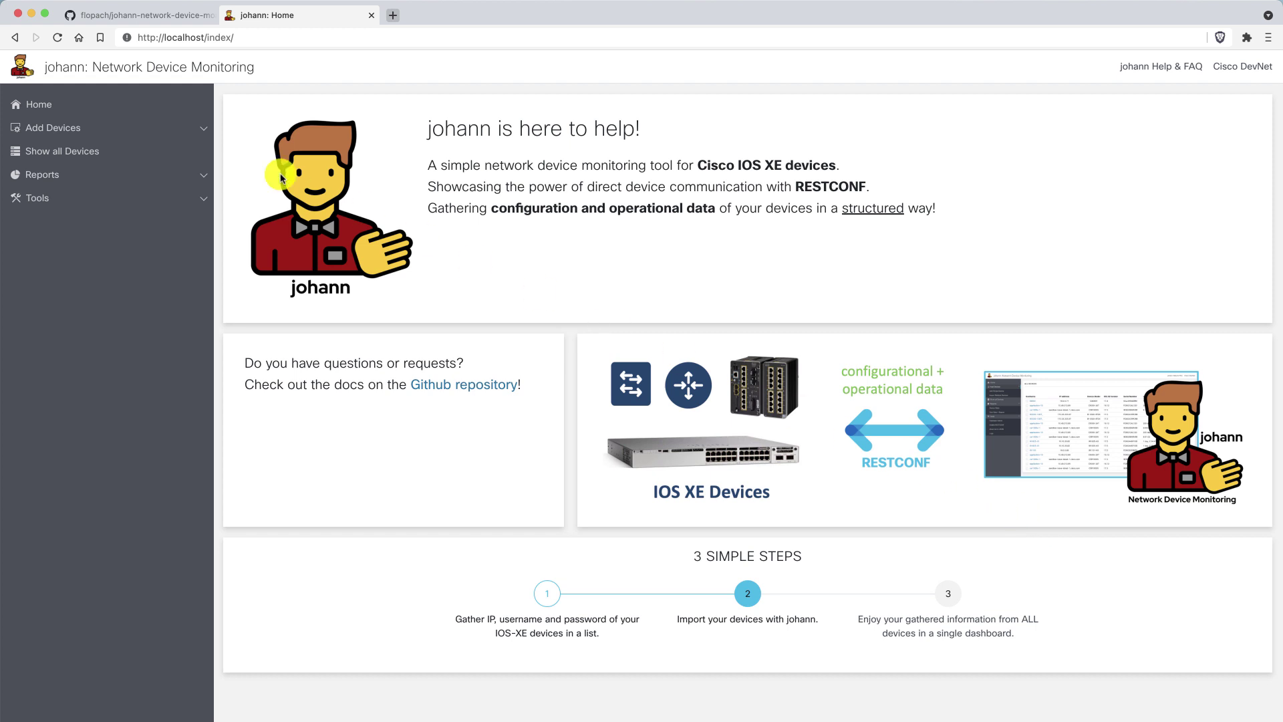
{"action": "left_click", "coordinate": [172, 129]}
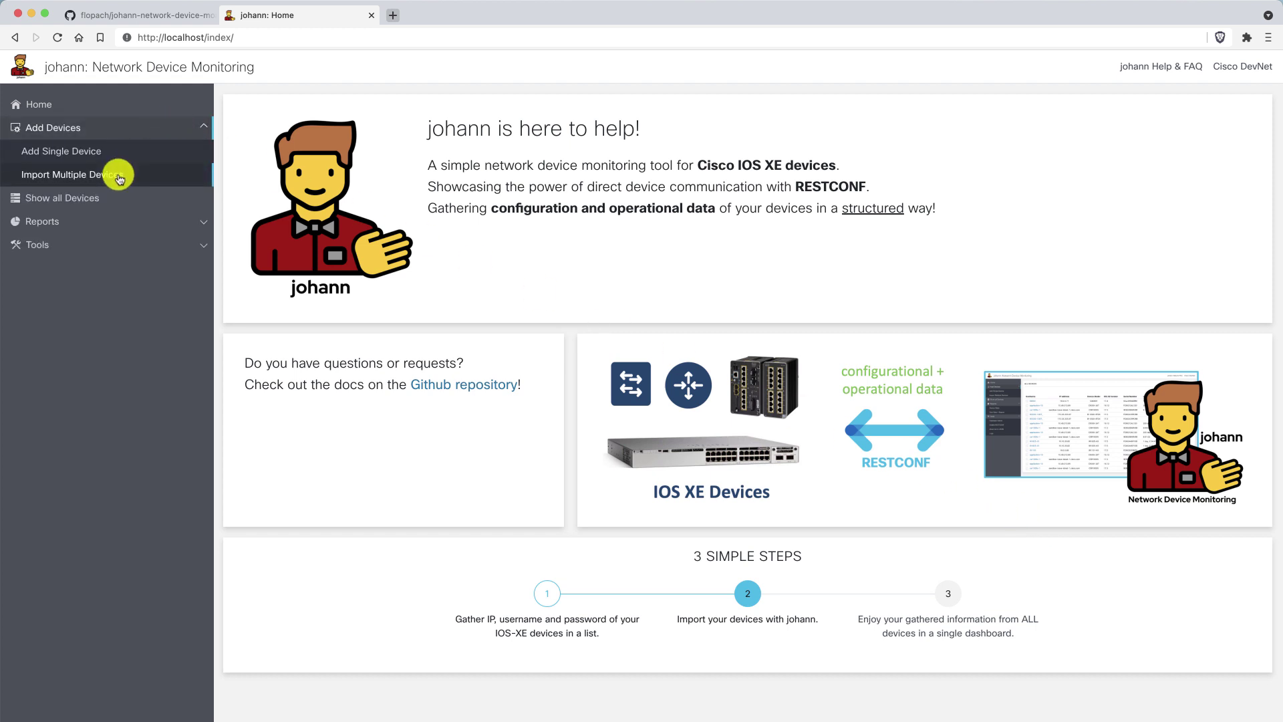
{"action": "left_click", "coordinate": [119, 176]}
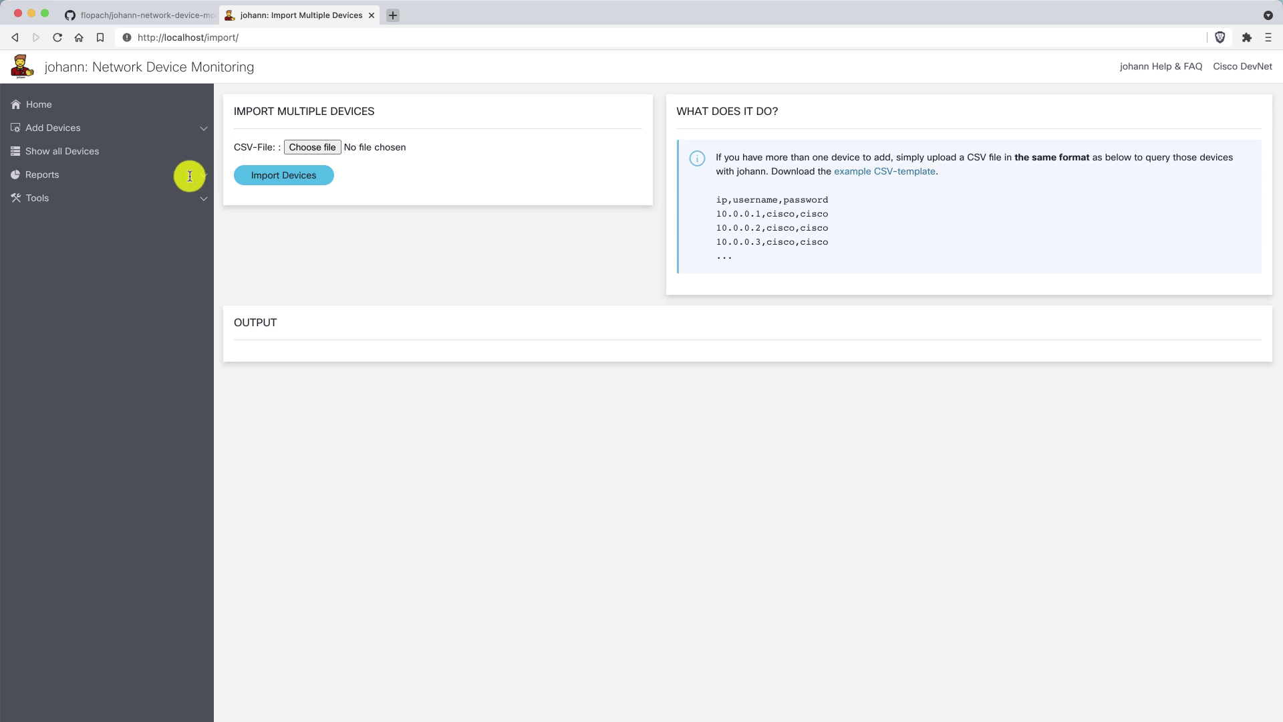
{"action": "triple_click", "coordinate": [896, 199]}
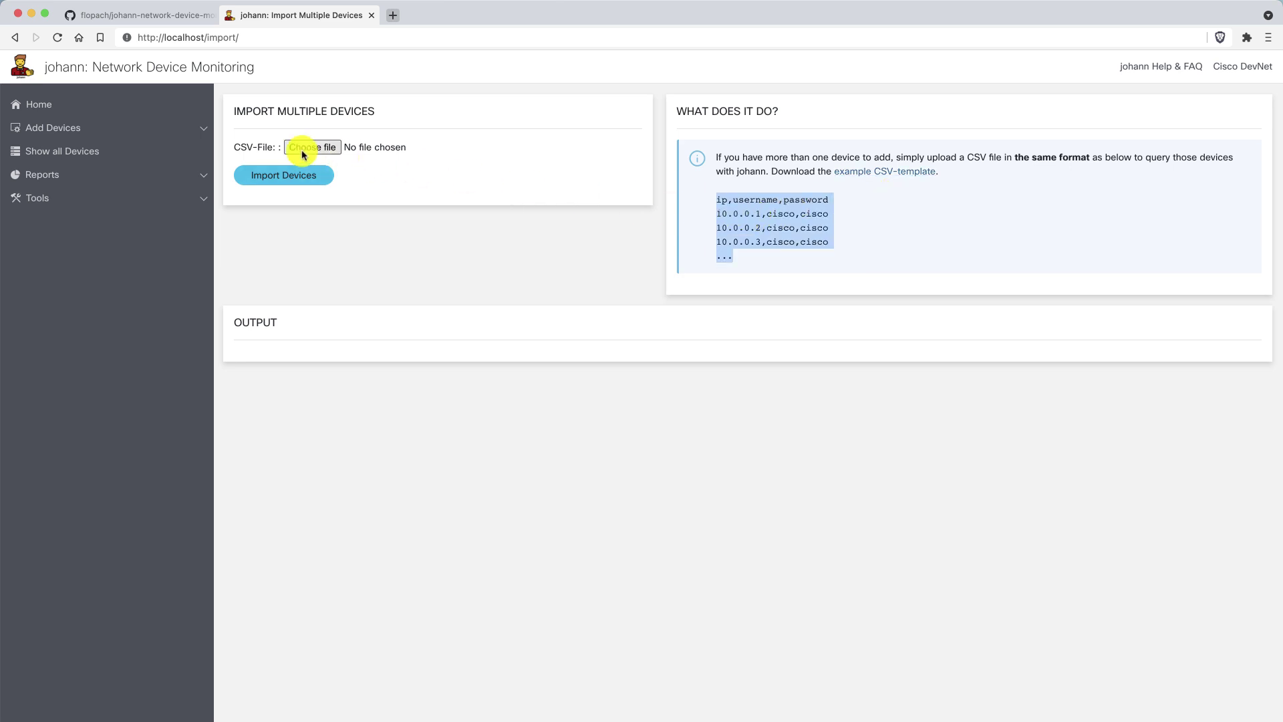
{"action": "left_click", "coordinate": [126, 127]}
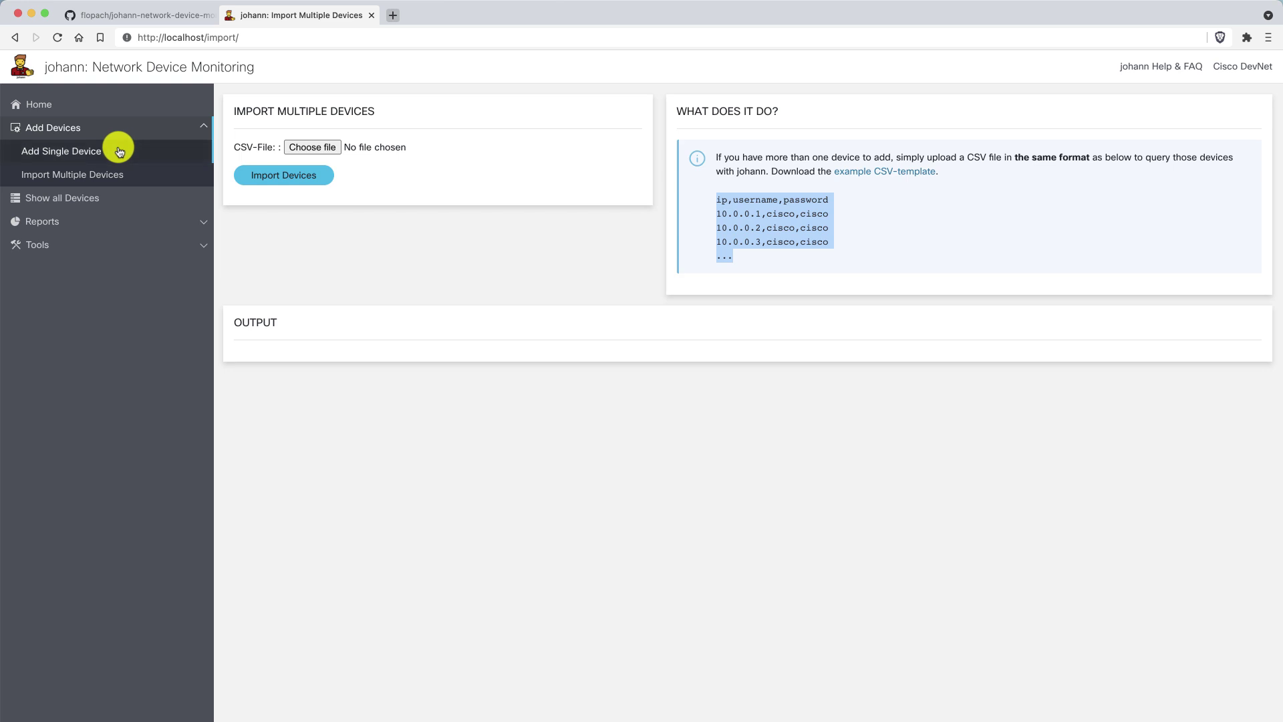
Open Add Single Device and fill the IP field with sandbox-iosxe-latest-1.cisco.com.
{"action": "left_click", "coordinate": [118, 151]}
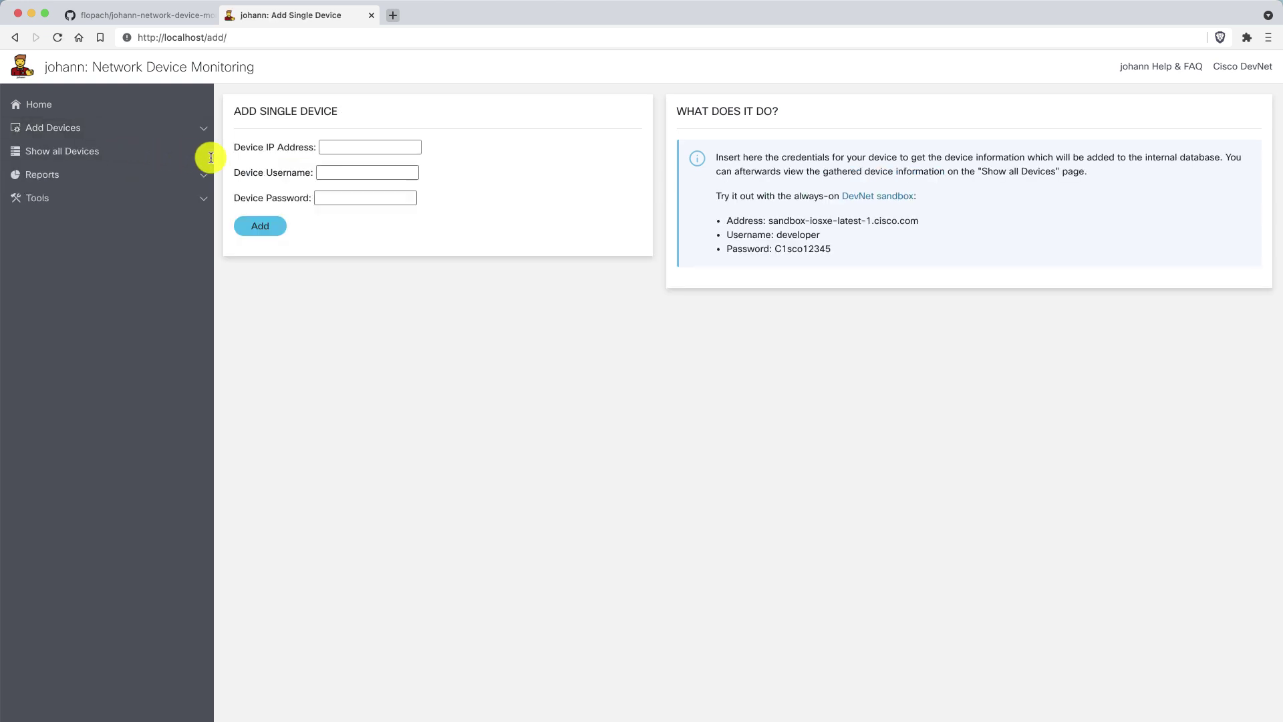
{"action": "left_click_drag", "start_coordinate": [767, 220], "coordinate": [950, 222]}
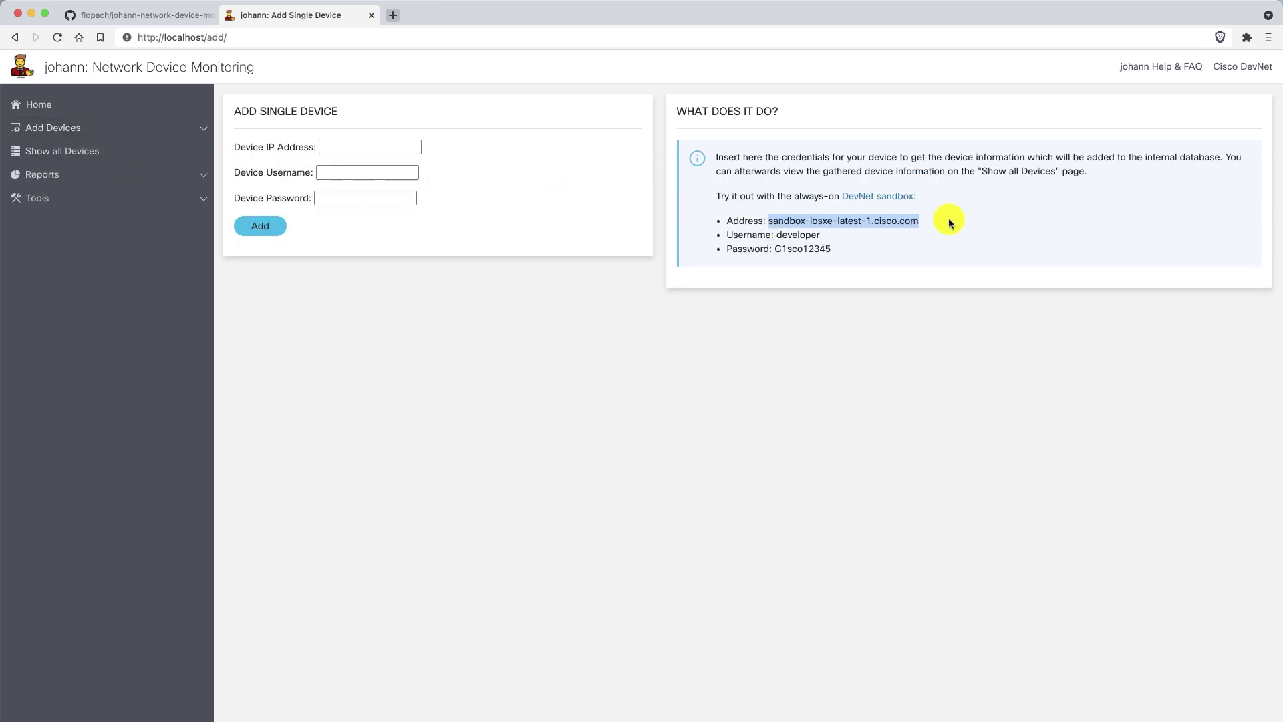
{"action": "key", "text": "super+c"}
{"action": "left_click", "coordinate": [375, 146]}
{"action": "key", "text": "super+v"}
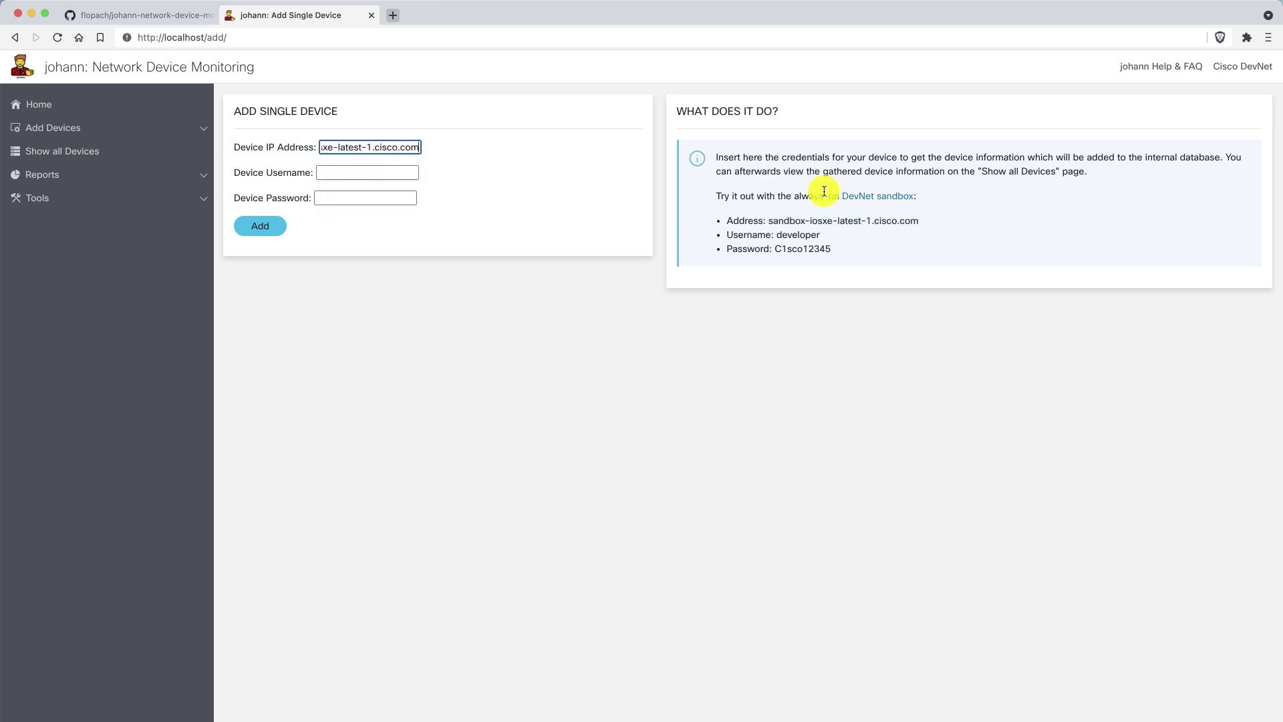
Copy the sandbox username and password into the form and add the device.
{"action": "double_click", "coordinate": [785, 234]}
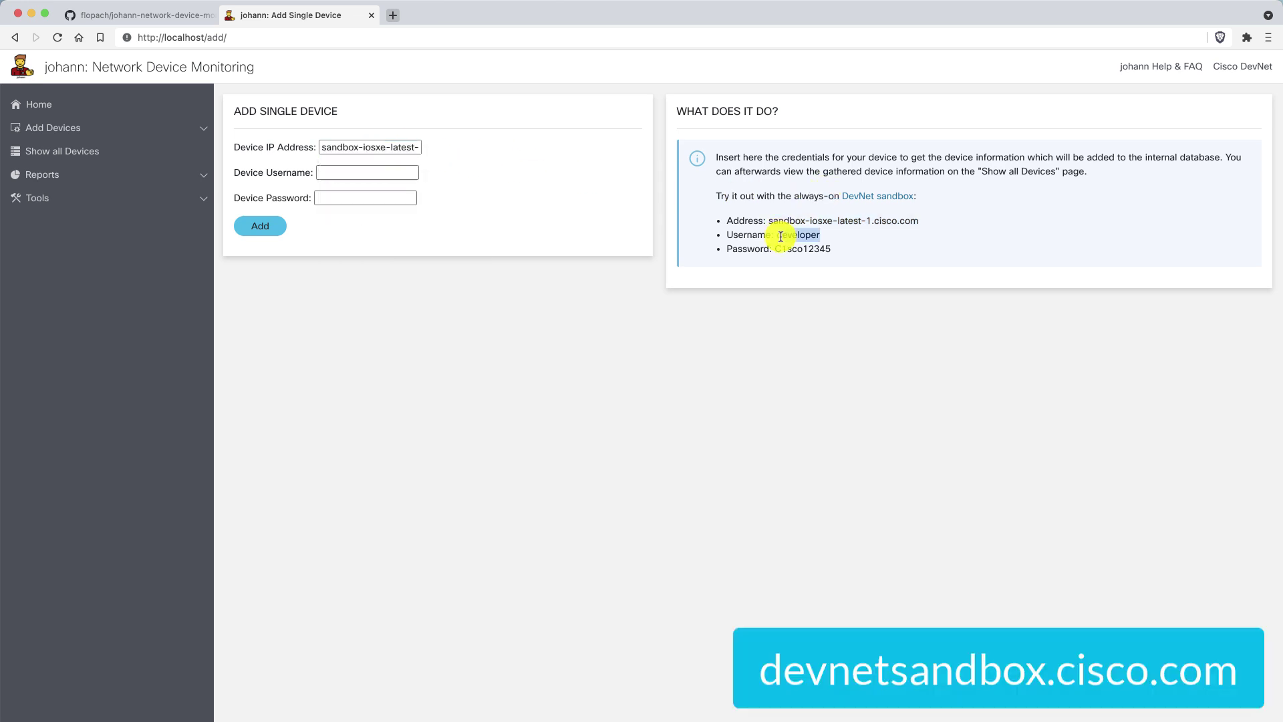
{"action": "key", "text": "super+c"}
{"action": "left_click", "coordinate": [342, 168]}
{"action": "key", "text": "super+v"}
{"action": "double_click", "coordinate": [789, 249]}
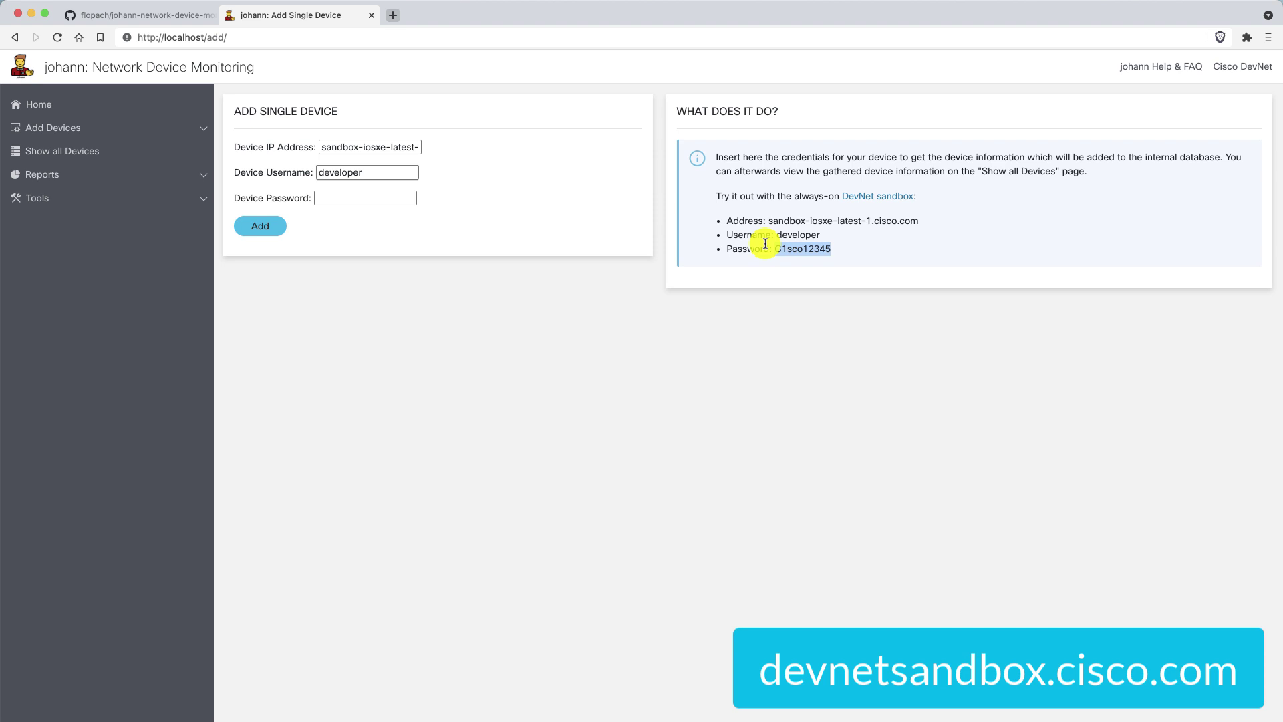
{"action": "key", "text": "super+c"}
{"action": "left_click", "coordinate": [389, 197]}
{"action": "key", "text": "super+v"}
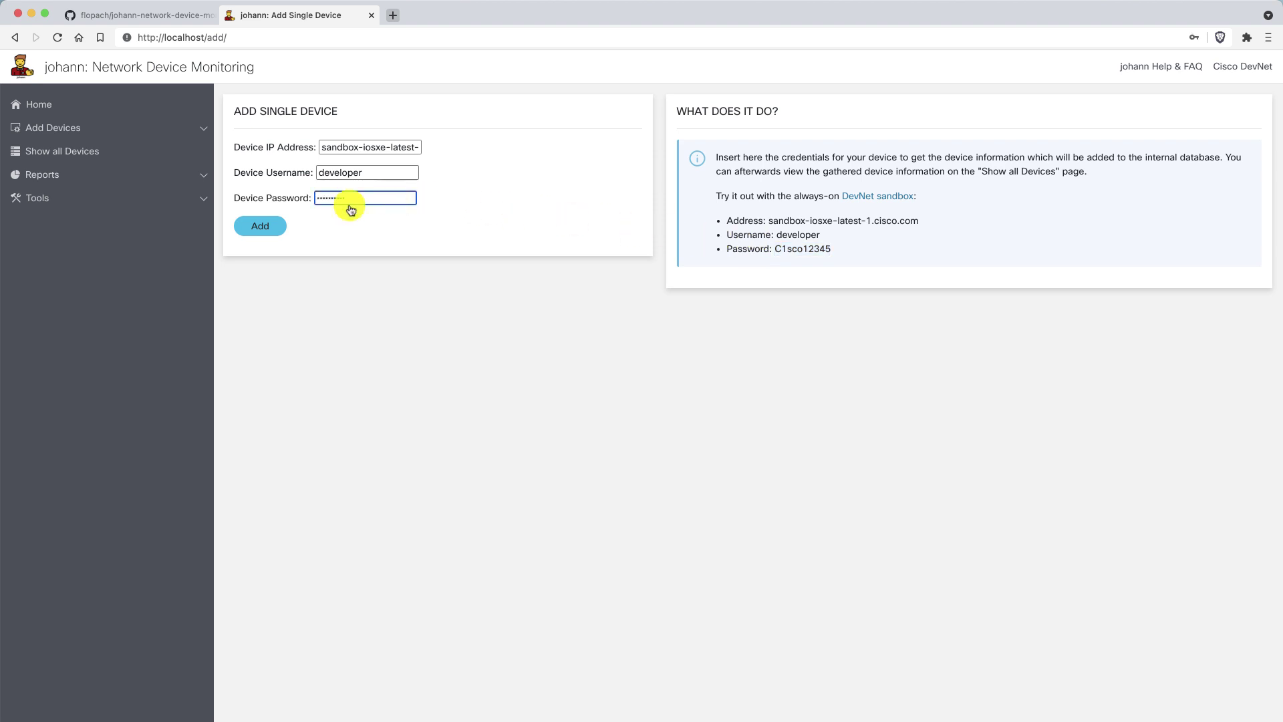
{"action": "left_click", "coordinate": [260, 227]}
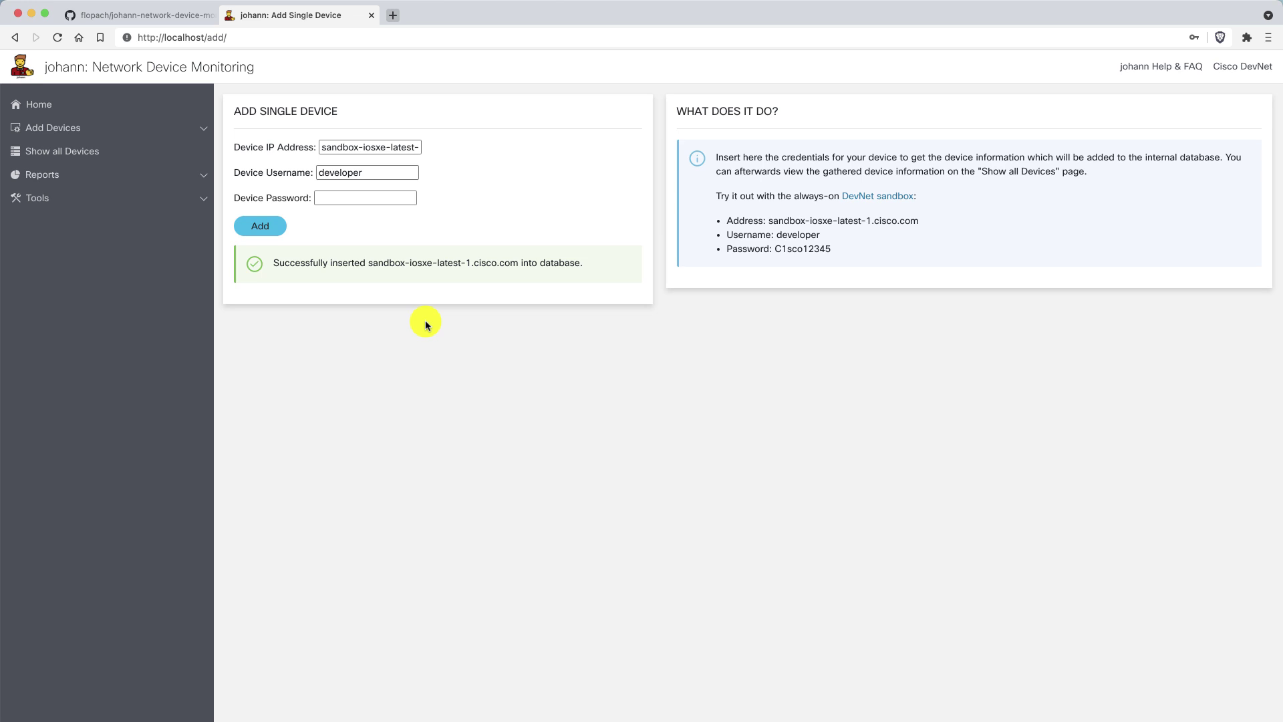
Show the All Devices table, with the new sandbox csr1000v-1 entry at the top.
{"action": "left_click", "coordinate": [107, 150]}
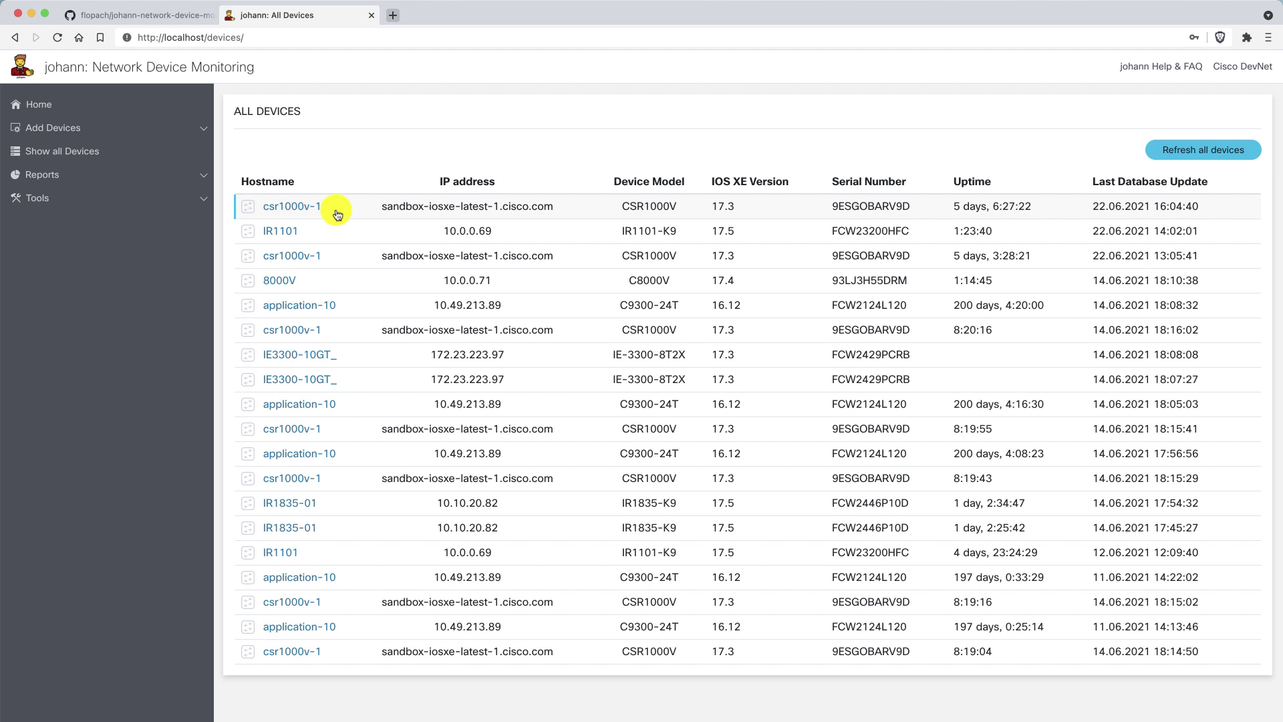
{"action": "left_click_drag", "start_coordinate": [330, 209], "coordinate": [534, 155]}
{"action": "left_click", "coordinate": [533, 155]}
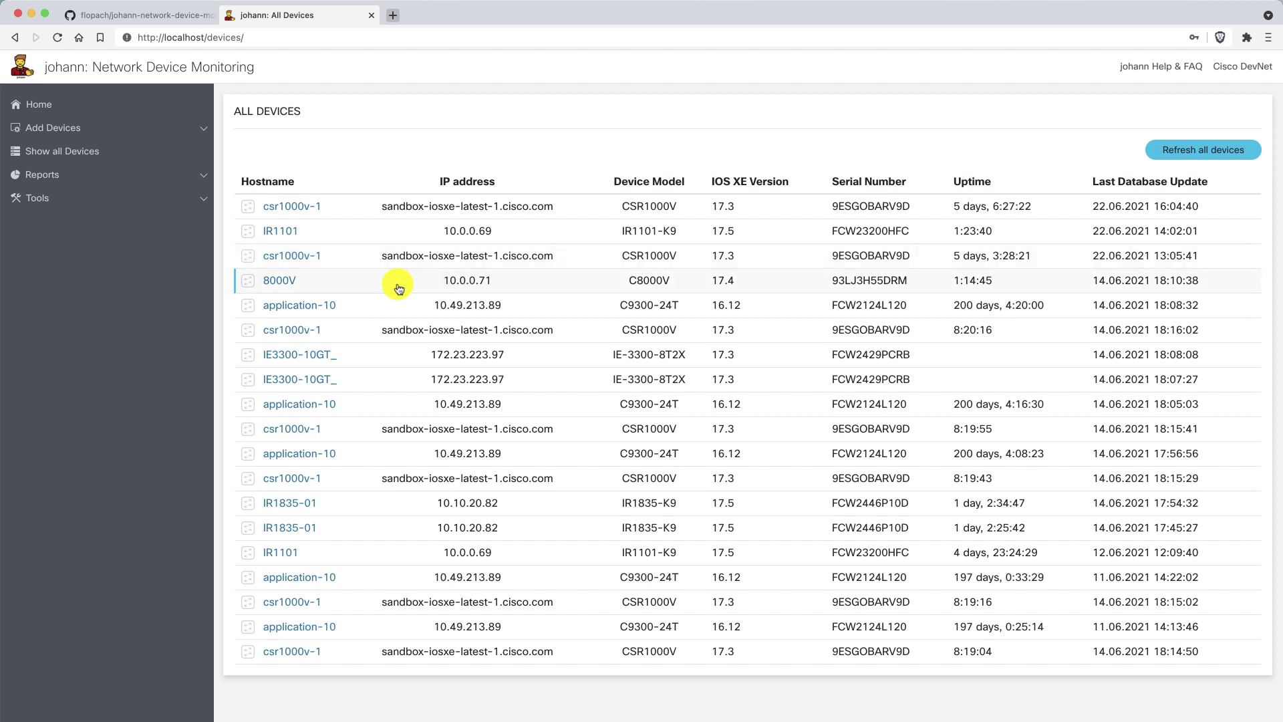
Open the application-10 device details and browse its interfaces out to Last Change and down to the Vlan rows.
{"action": "left_click", "coordinate": [308, 307]}
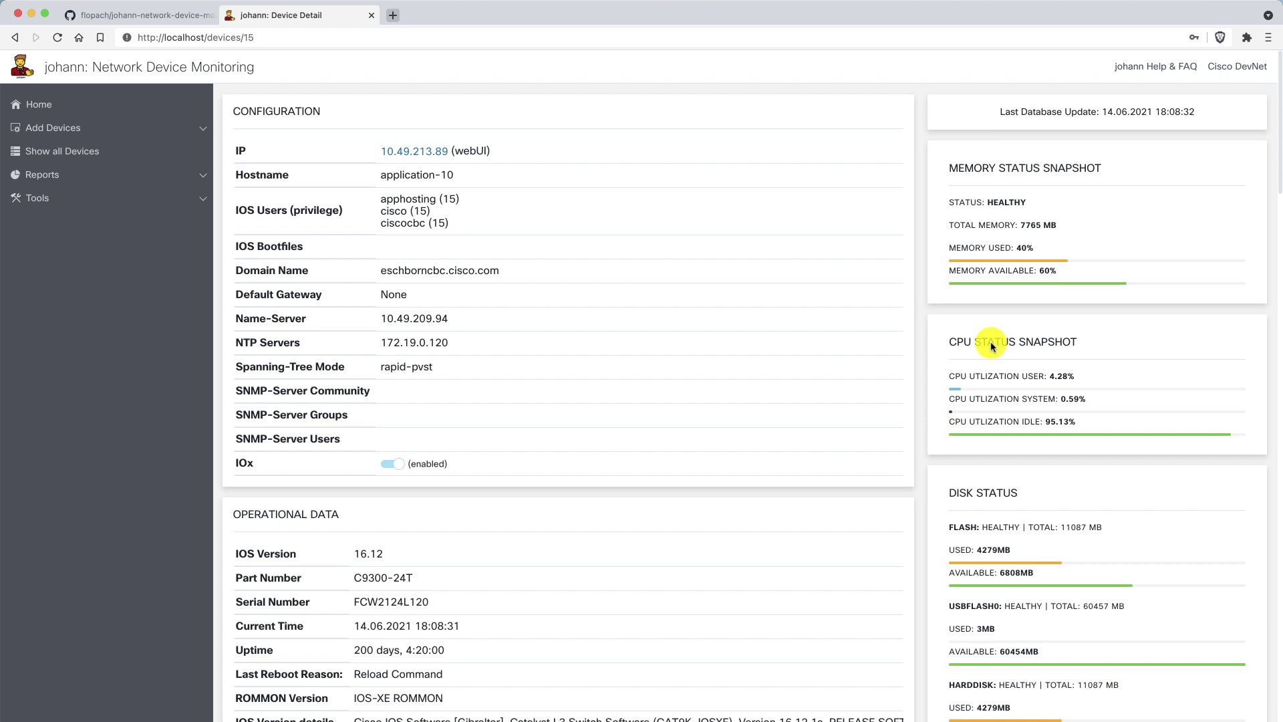
{"action": "scroll", "coordinate": [991, 342], "scroll_direction": "down", "scroll_amount": 1}
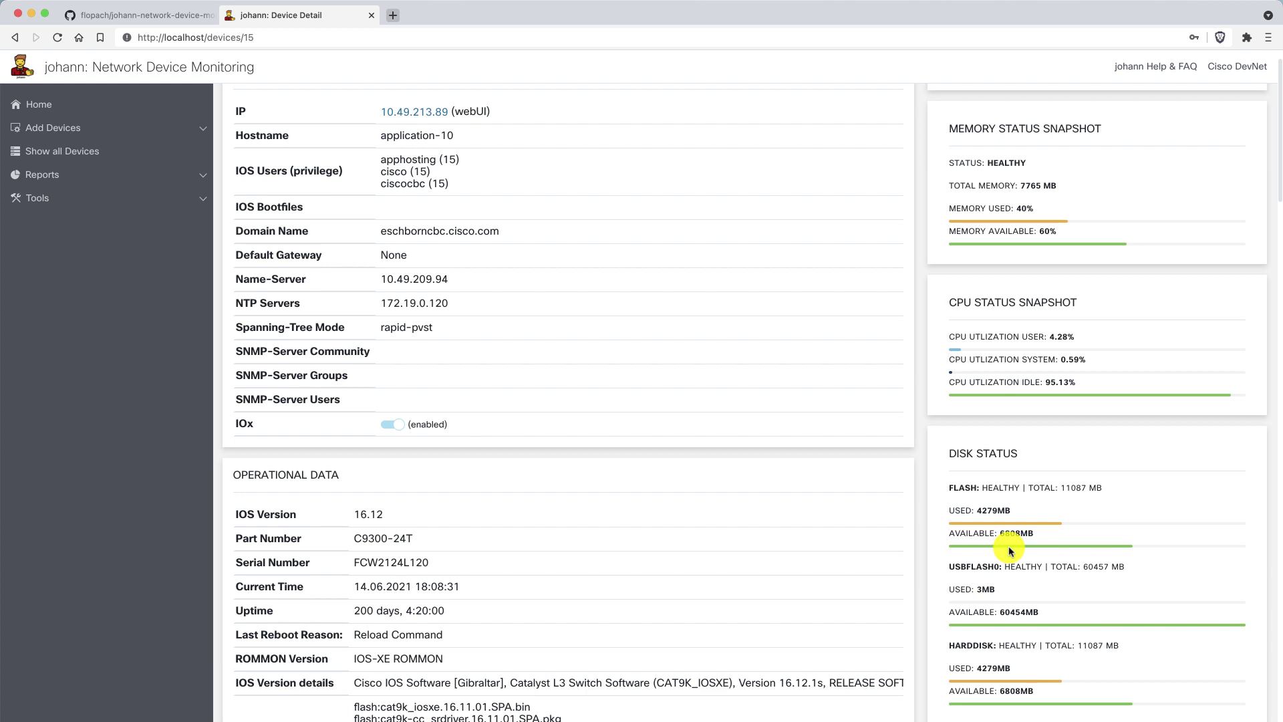
{"action": "scroll", "coordinate": [1010, 549], "scroll_direction": "down", "scroll_amount": 5}
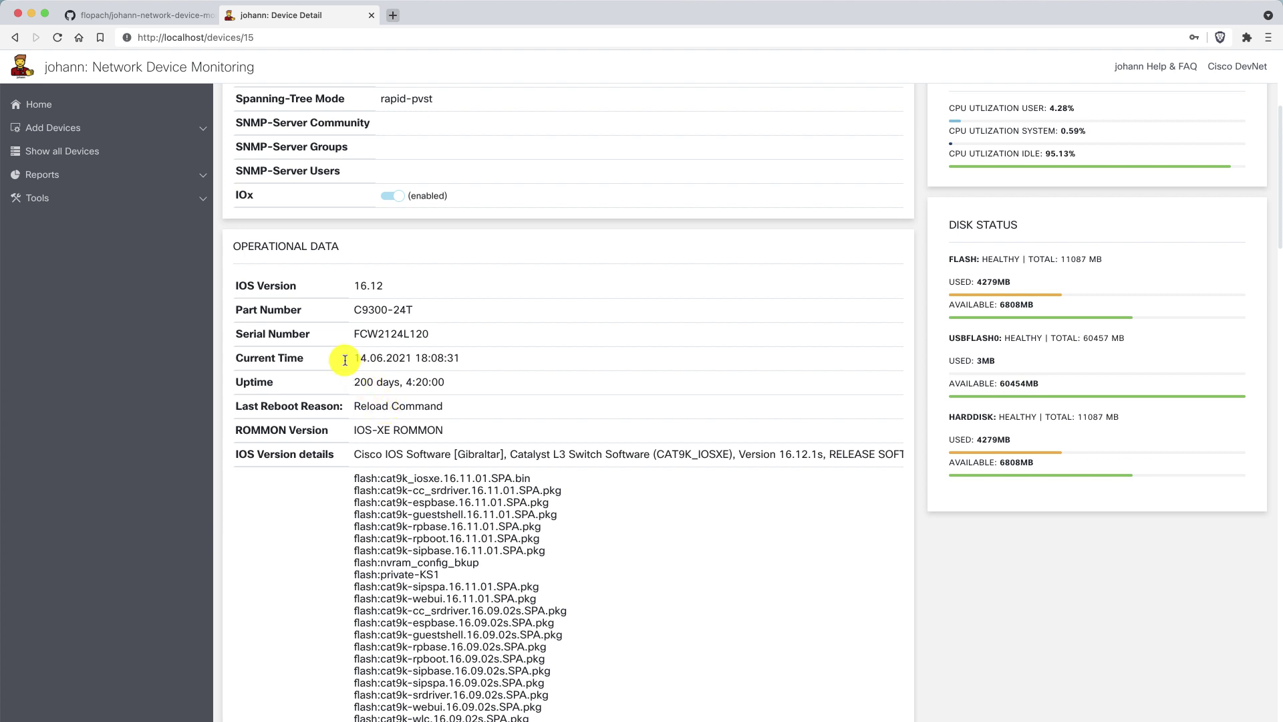
{"action": "scroll", "coordinate": [345, 360], "scroll_direction": "down", "scroll_amount": 9}
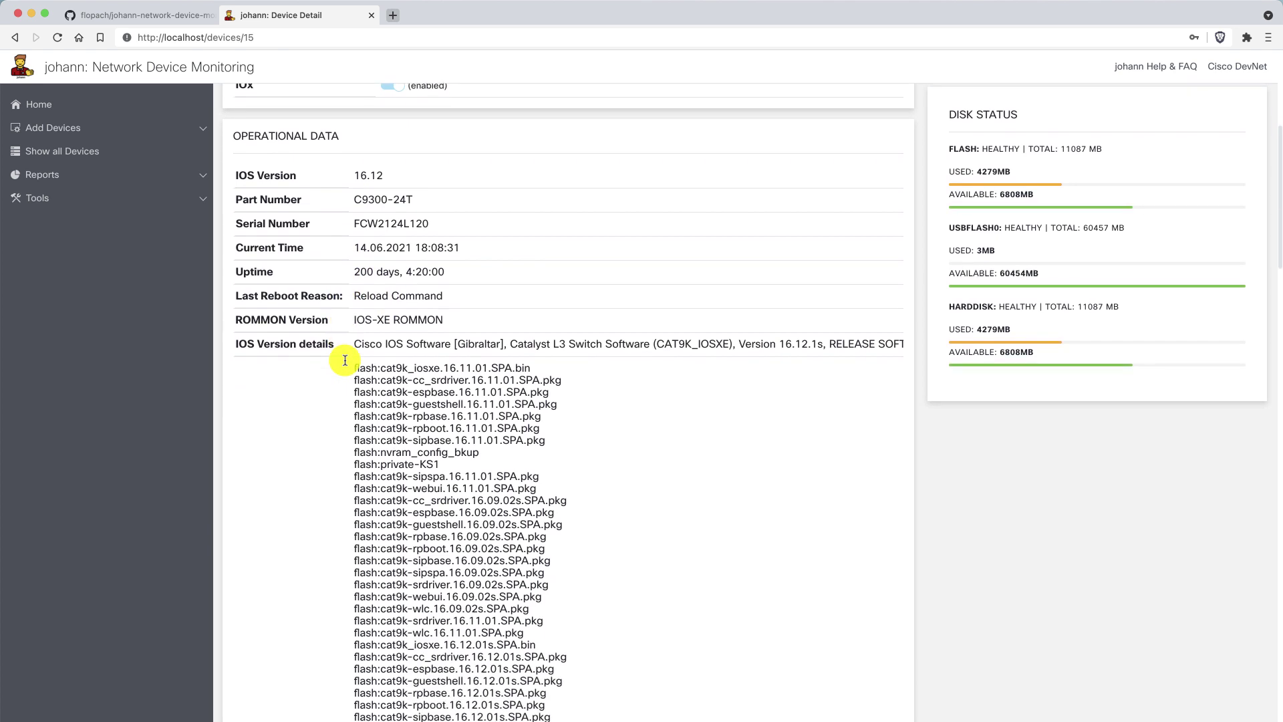
{"action": "scroll", "coordinate": [489, 473], "scroll_direction": "down", "scroll_amount": 10}
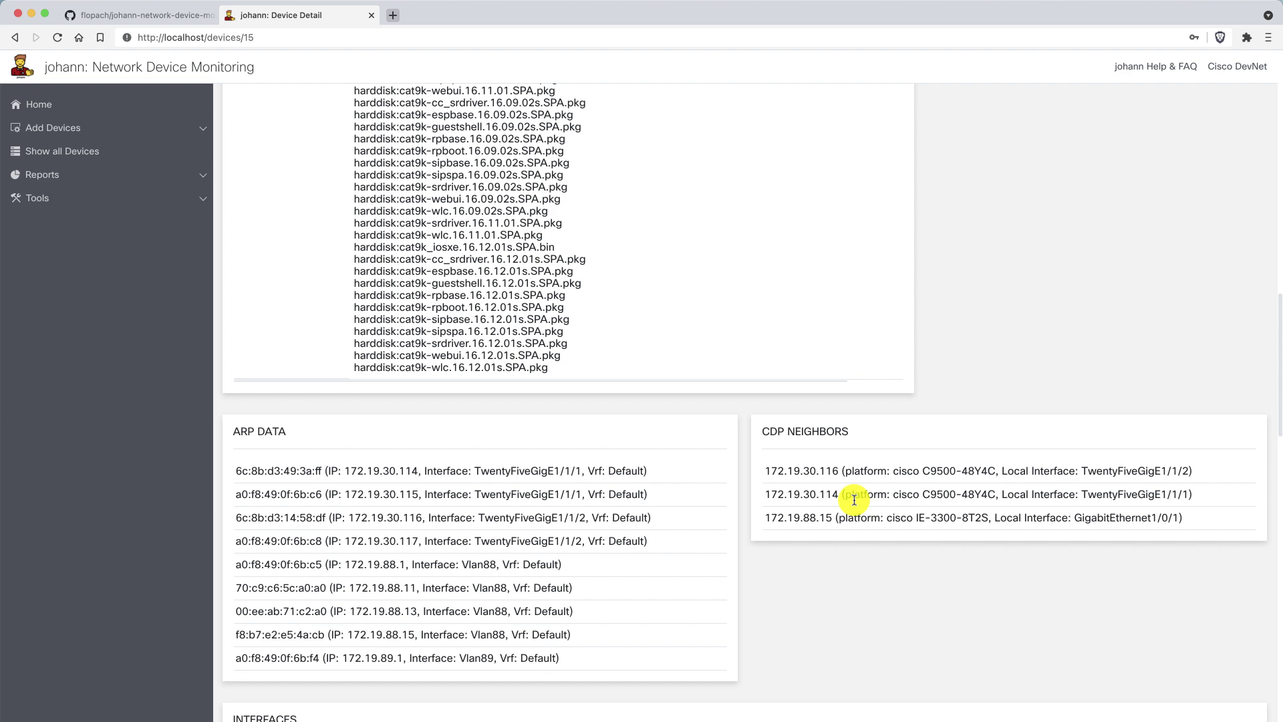
{"action": "scroll", "coordinate": [854, 500], "scroll_direction": "down", "scroll_amount": 14}
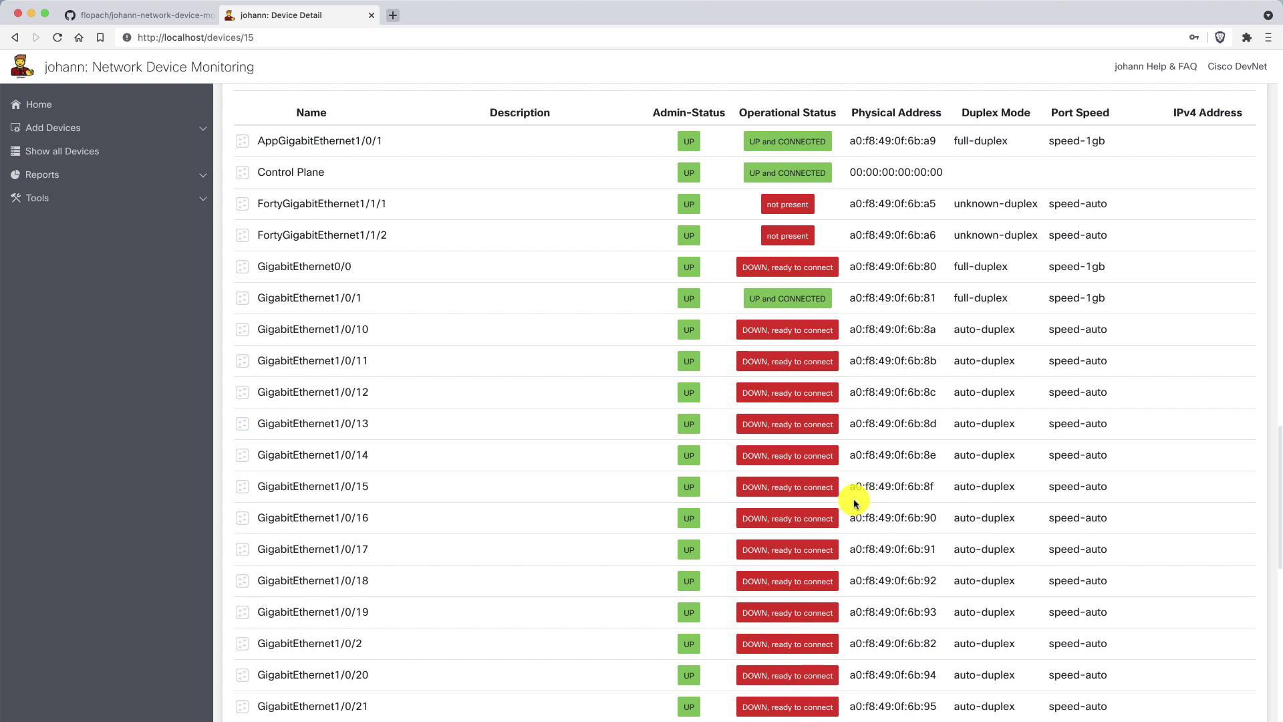
{"action": "scroll", "coordinate": [906, 188], "scroll_direction": "right", "scroll_amount": 2}
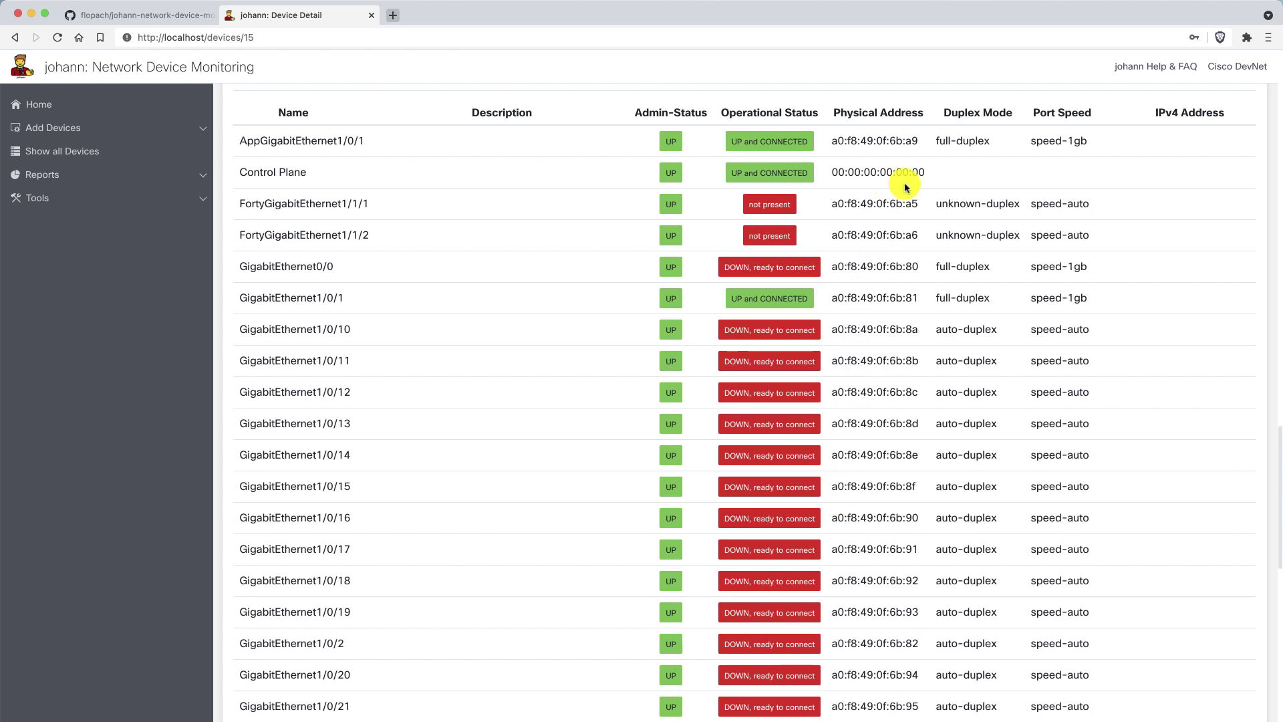
{"action": "scroll", "coordinate": [906, 187], "scroll_direction": "right", "scroll_amount": 5}
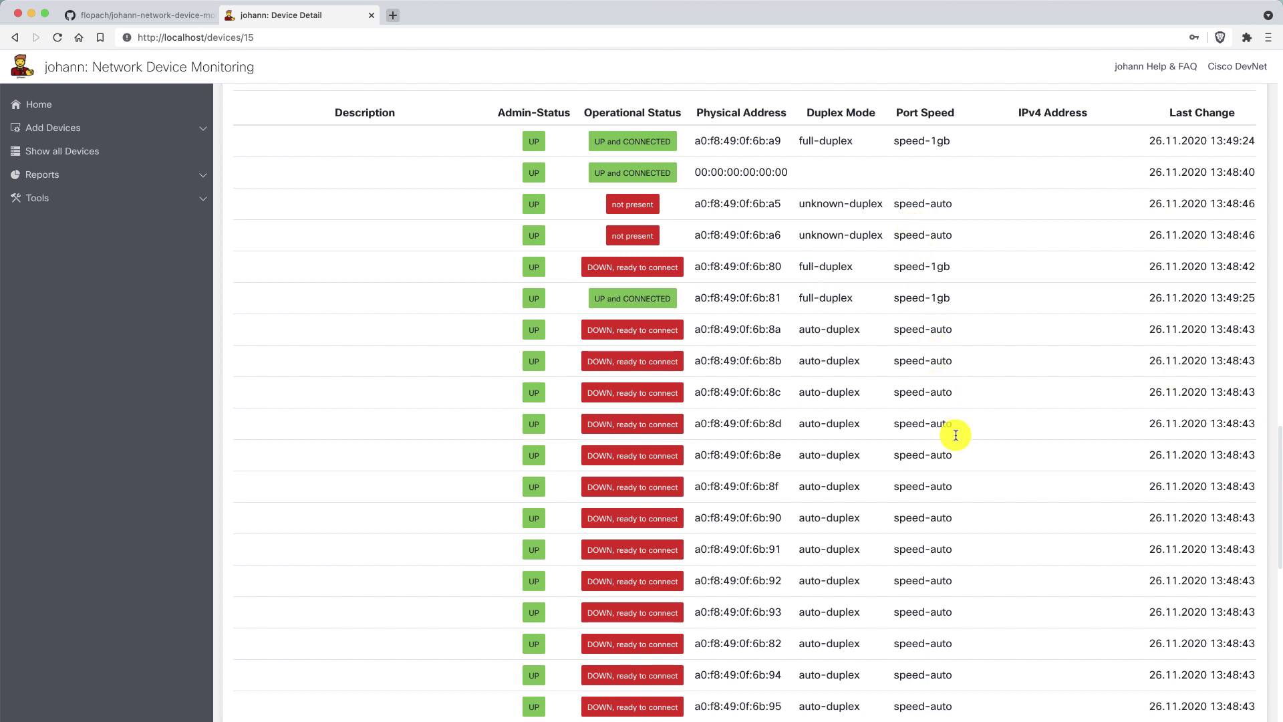
{"action": "scroll", "coordinate": [955, 435], "scroll_direction": "down", "scroll_amount": 15}
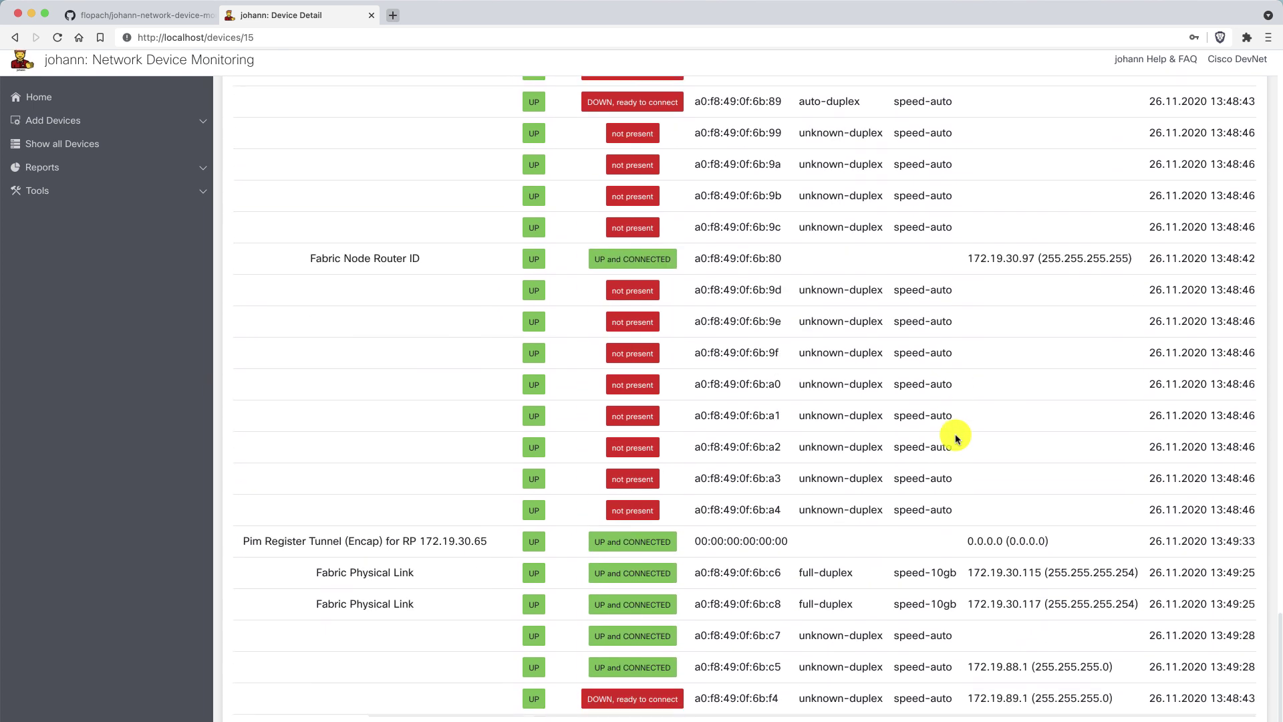
{"action": "scroll", "coordinate": [957, 438], "scroll_direction": "left", "scroll_amount": 6}
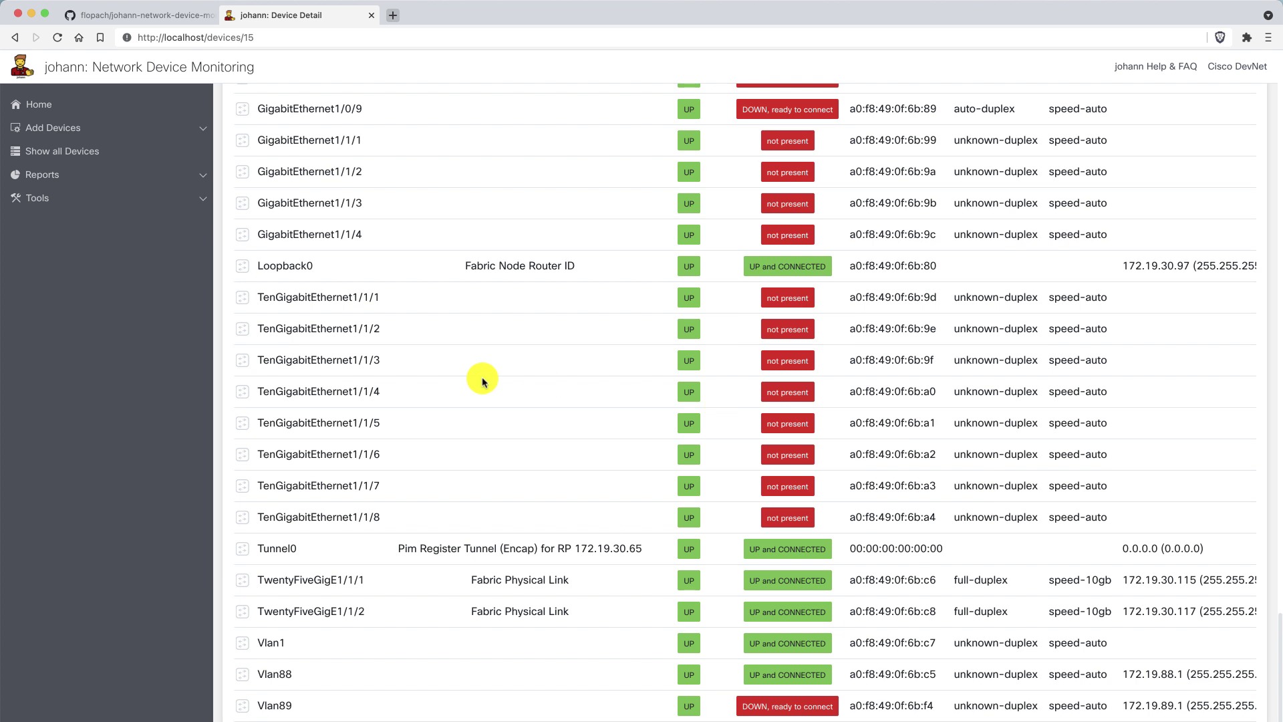
Visit All Devices and the Refresh All Device Data page, then return to All Devices.
{"action": "left_click", "coordinate": [130, 155]}
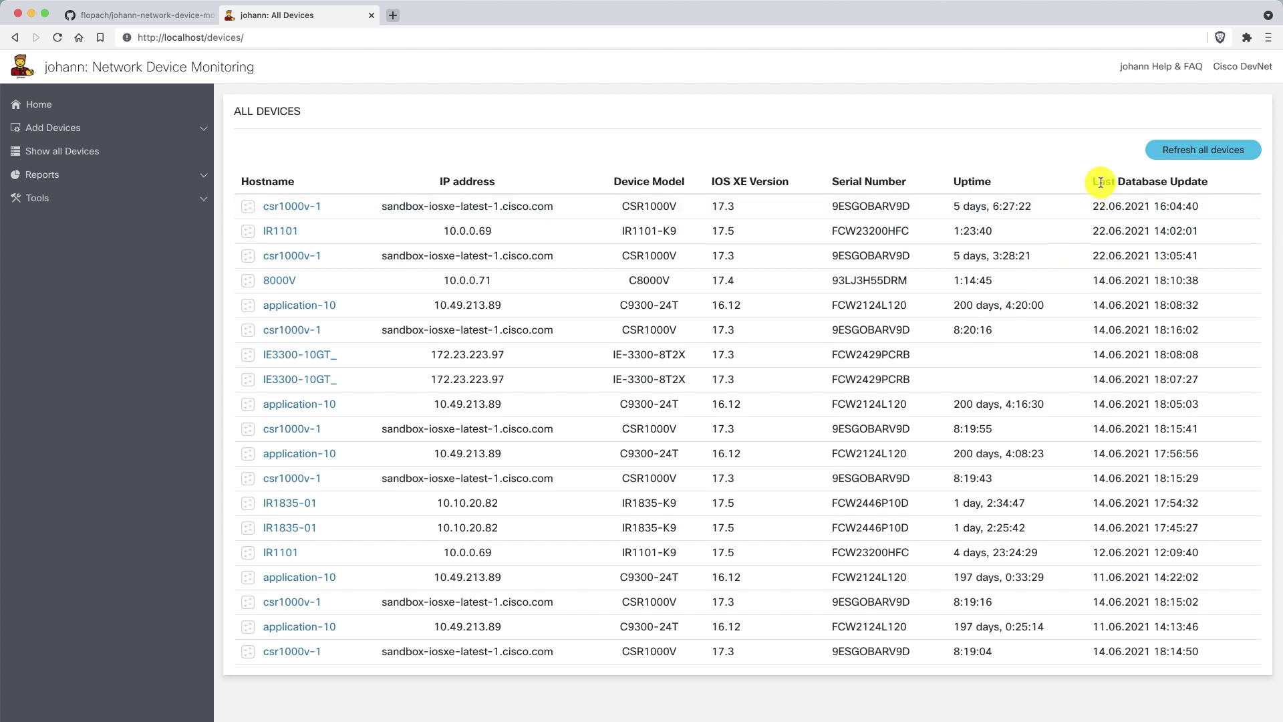
{"action": "left_click_drag", "start_coordinate": [1100, 181], "coordinate": [1177, 182]}
{"action": "left_click", "coordinate": [1177, 182]}
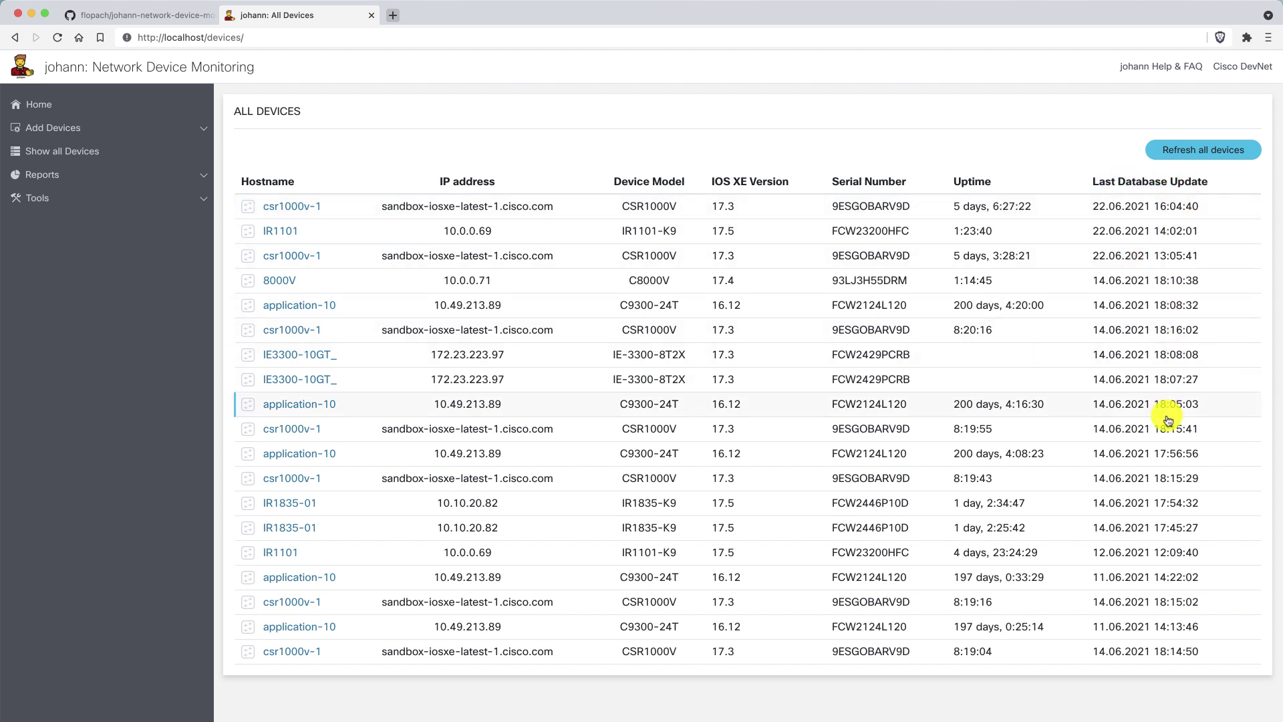
{"action": "left_click", "coordinate": [1186, 154]}
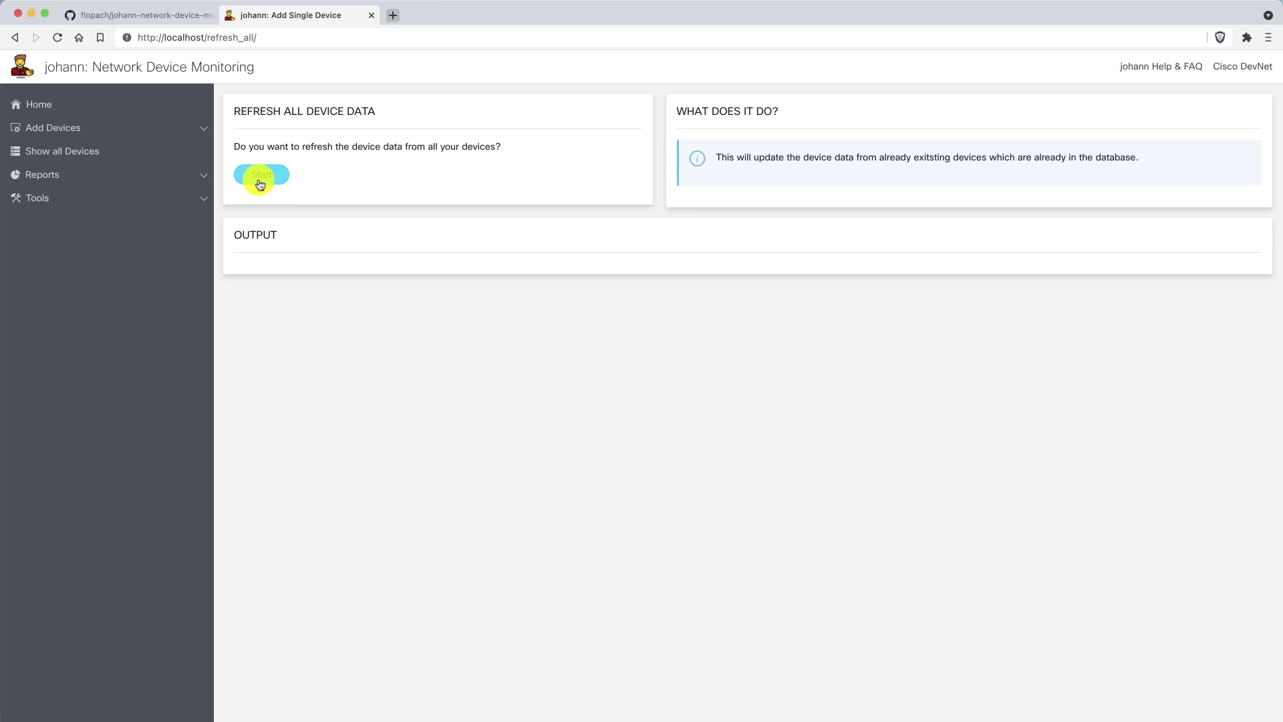
{"action": "left_click", "coordinate": [175, 159]}
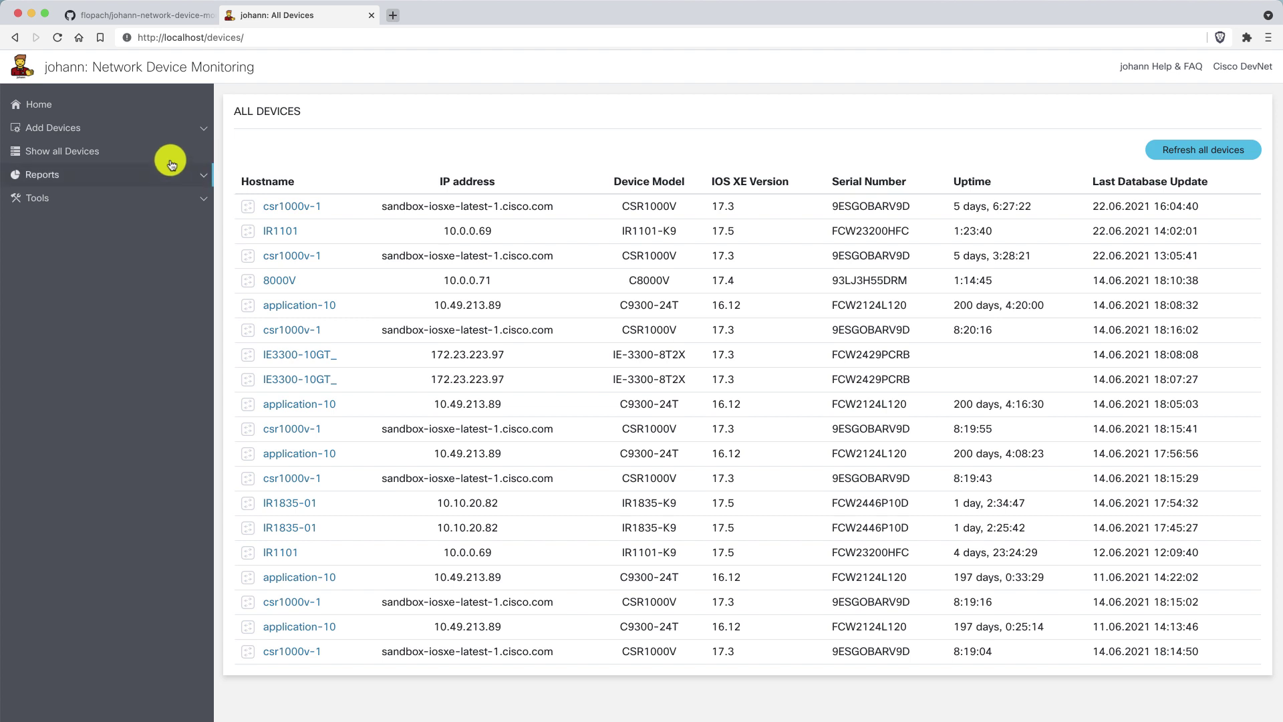
Open Reports > Device Stats and browse the charts, noting the total of 19 devices.
{"action": "left_click", "coordinate": [157, 173]}
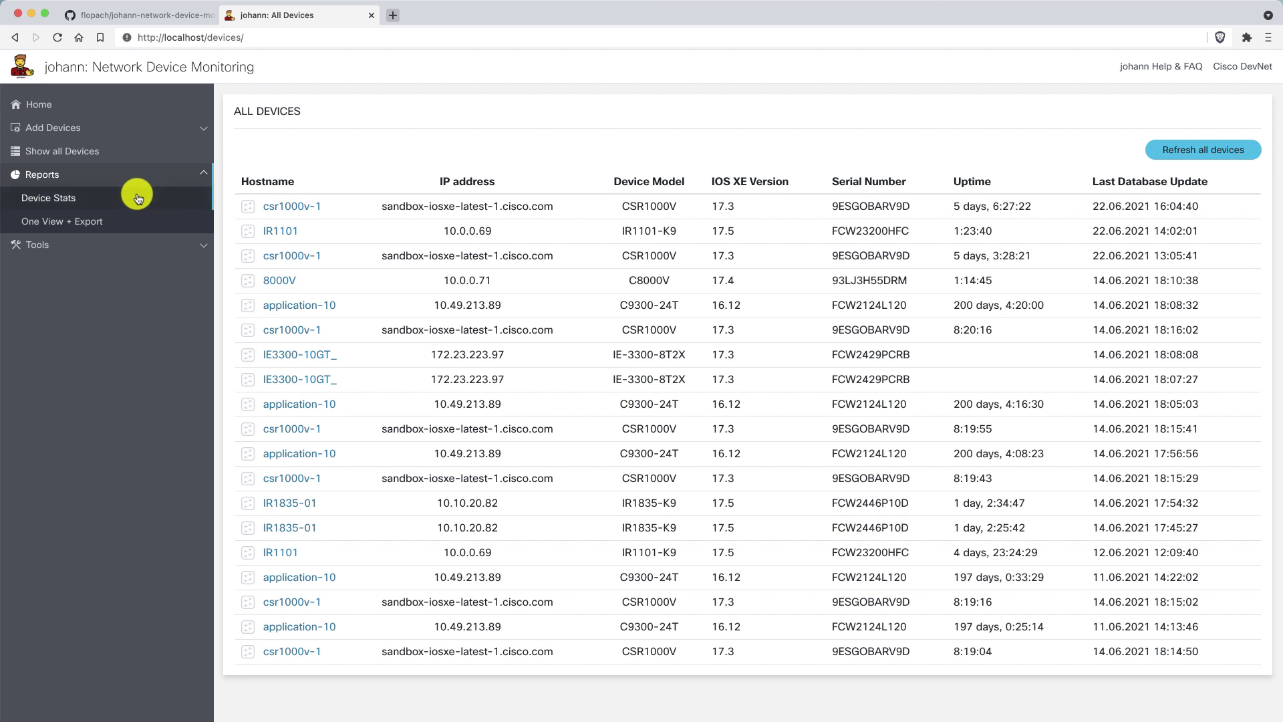
{"action": "left_click", "coordinate": [88, 201]}
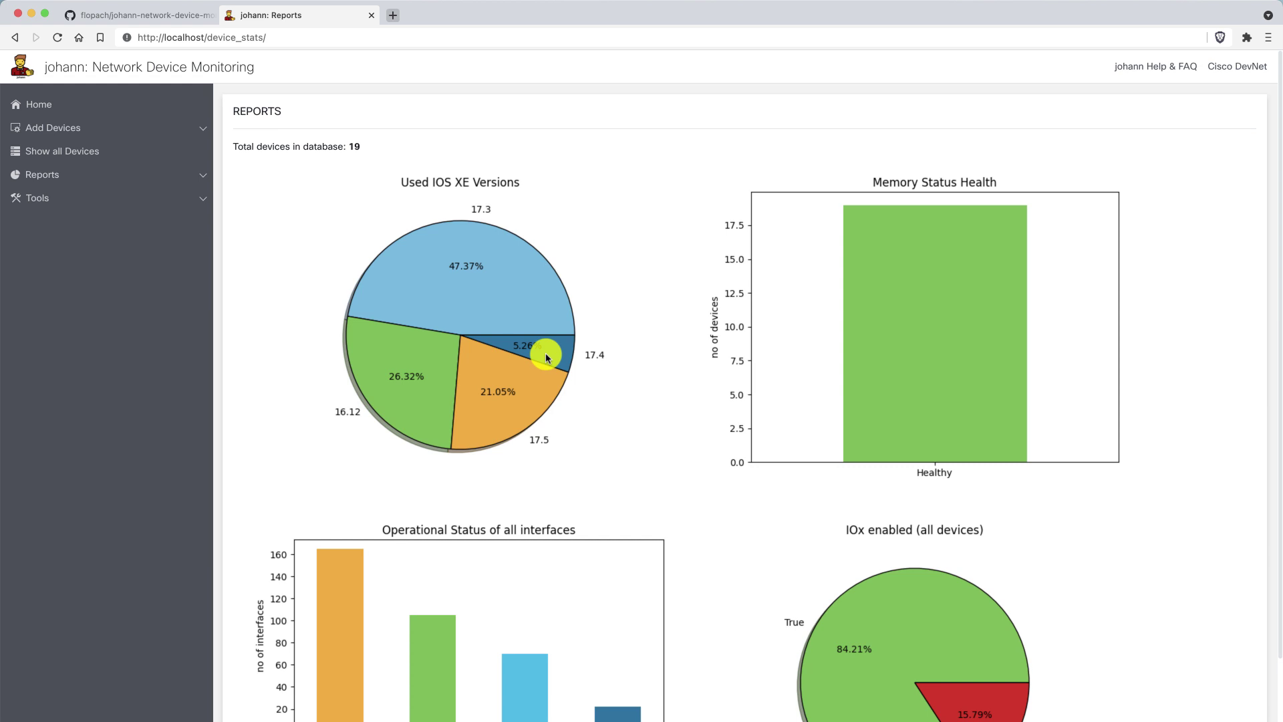
{"action": "scroll", "coordinate": [545, 353], "scroll_direction": "down", "scroll_amount": 1}
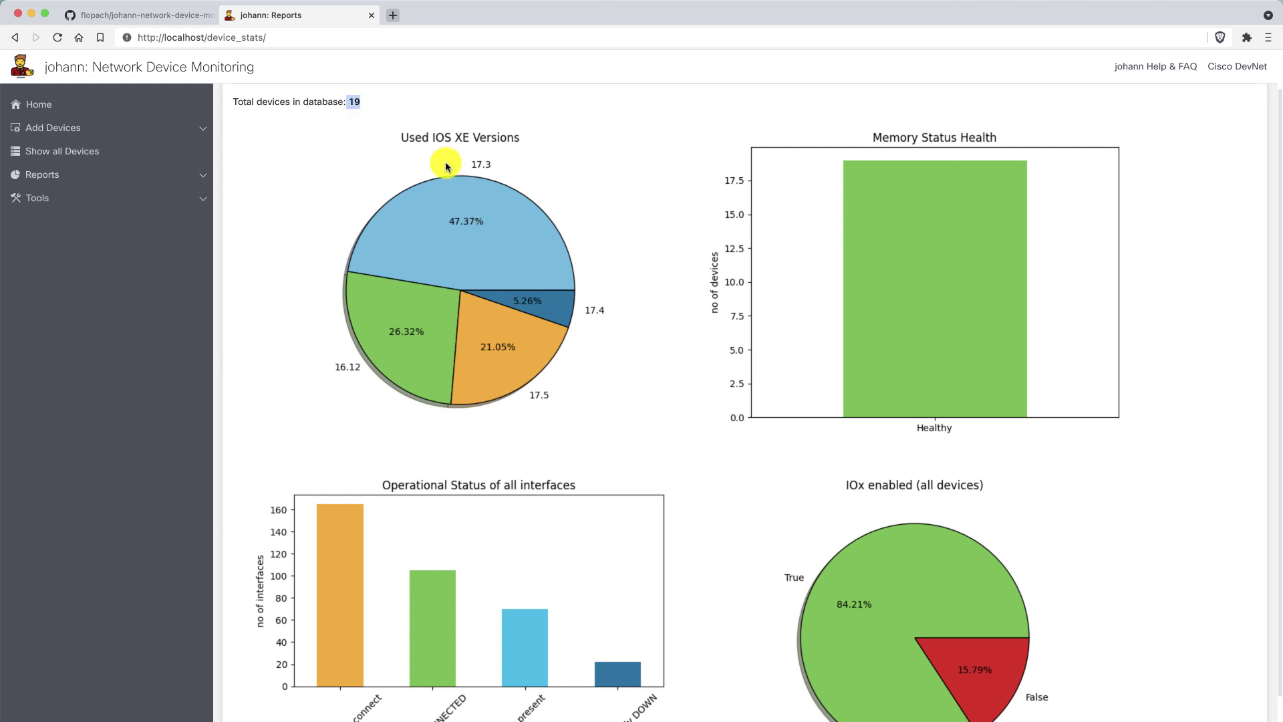
{"action": "left_click_drag", "start_coordinate": [405, 103], "coordinate": [234, 103]}
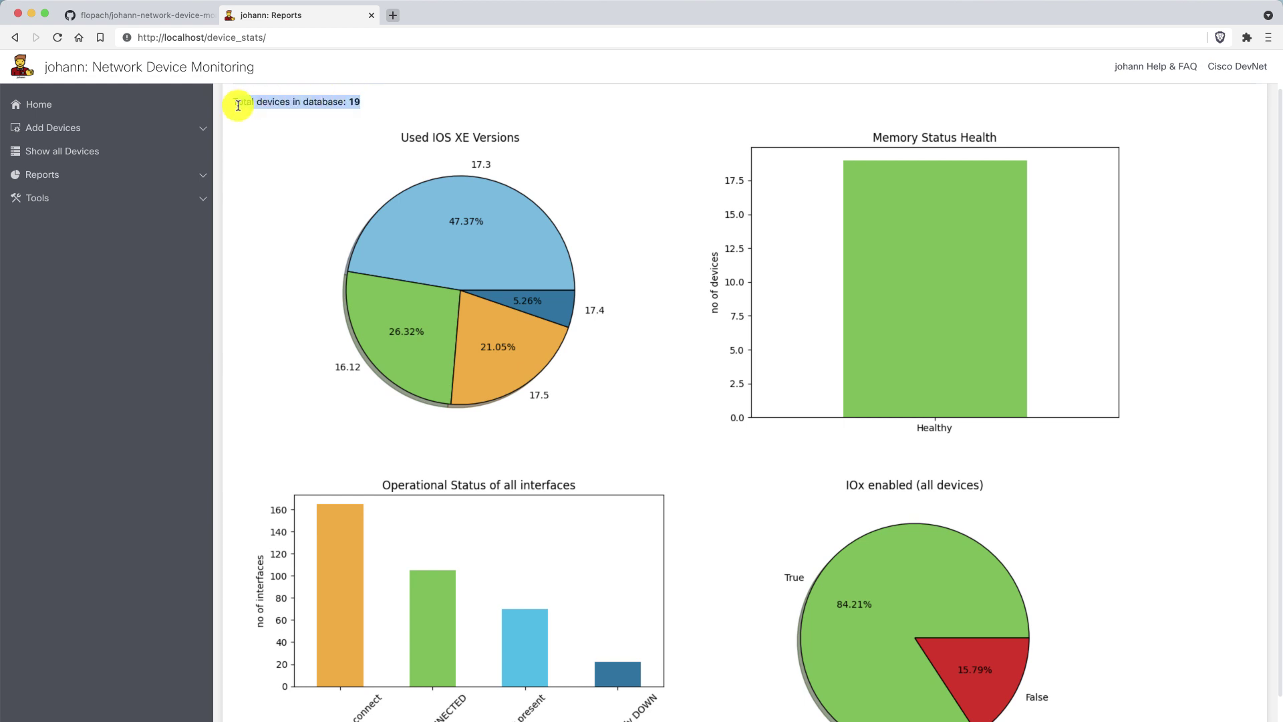
{"action": "left_click", "coordinate": [390, 103]}
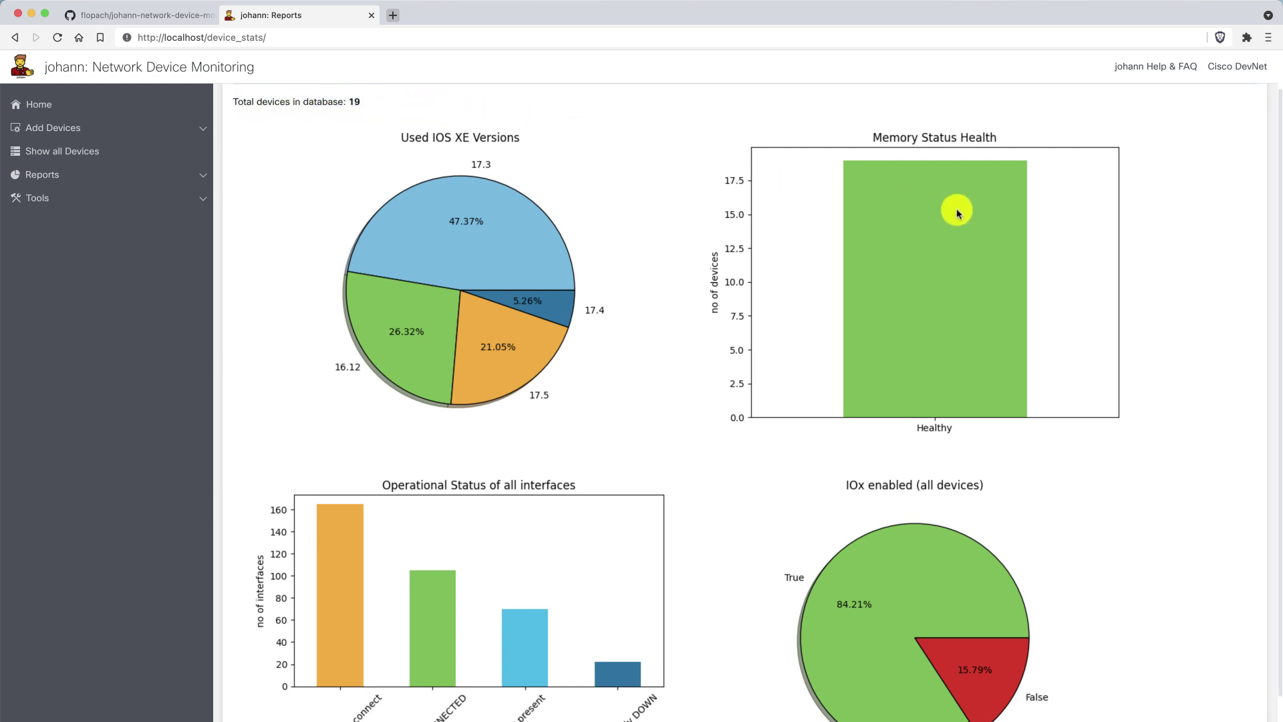
{"action": "scroll", "coordinate": [957, 212], "scroll_direction": "down", "scroll_amount": 2}
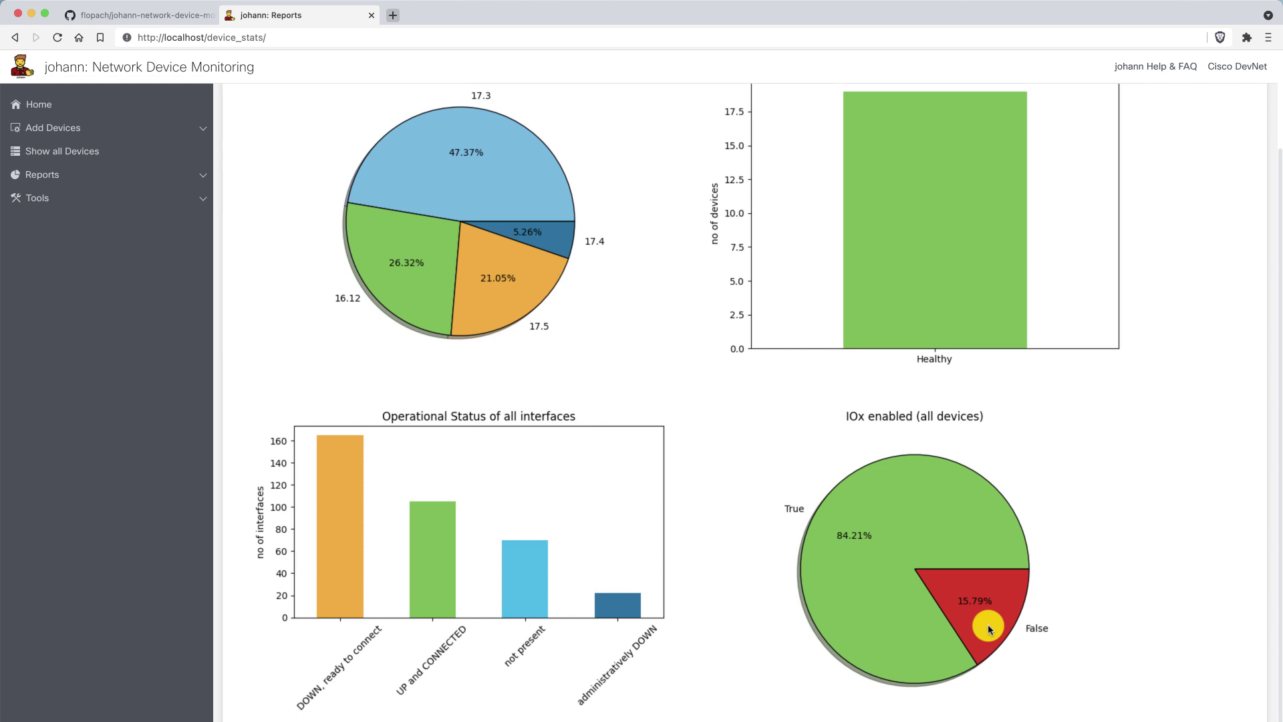
Browse the One View device table, export it as XLSX and open the downloaded file.
{"action": "left_click", "coordinate": [148, 177]}
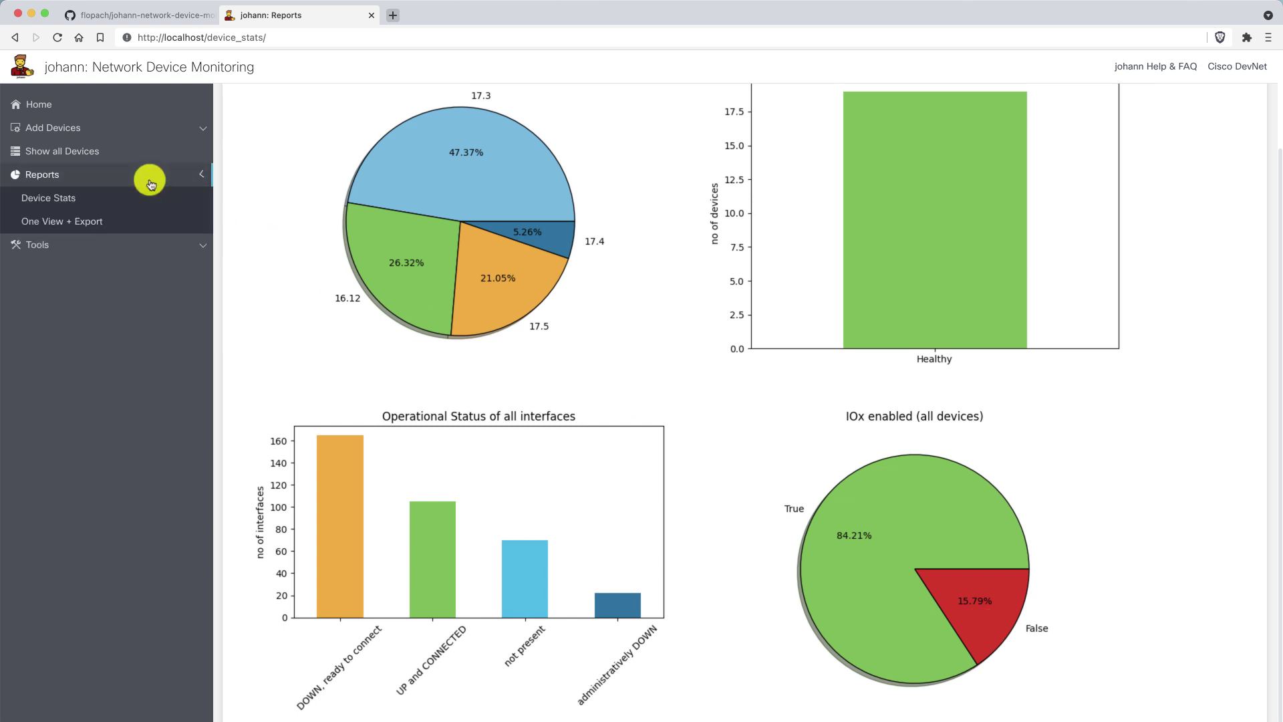
{"action": "left_click", "coordinate": [126, 224]}
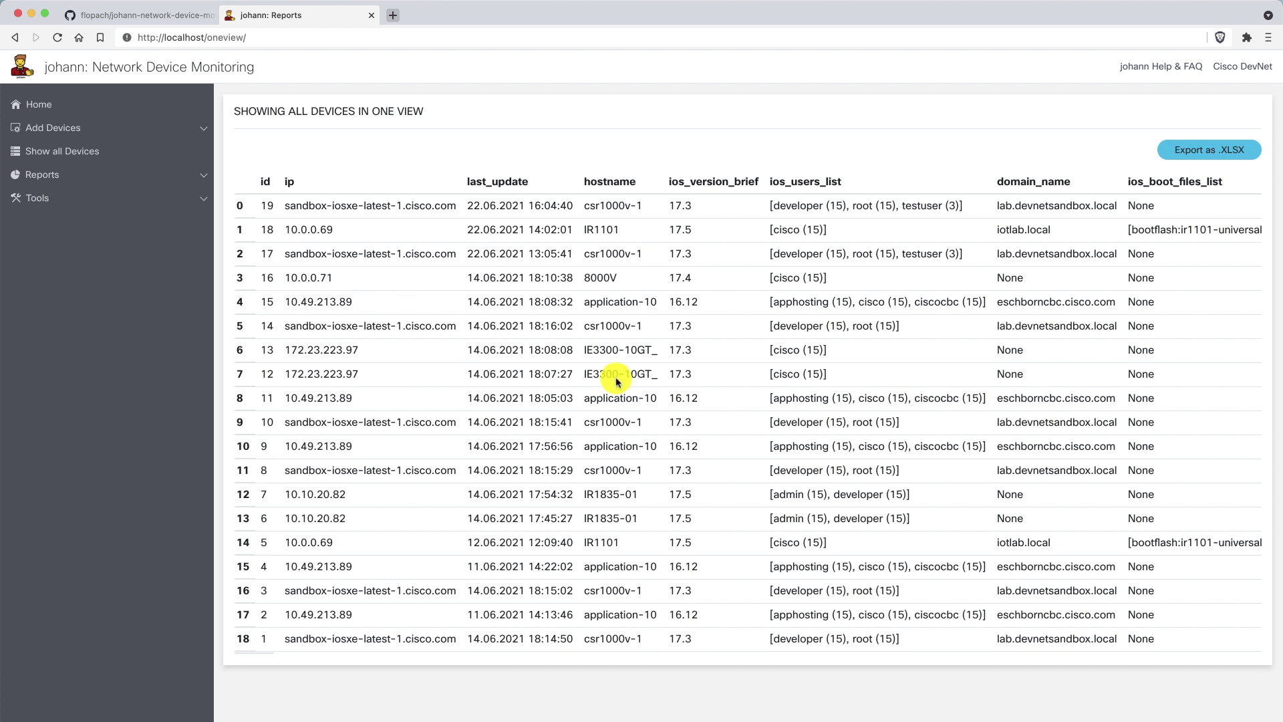
{"action": "scroll", "coordinate": [616, 381], "scroll_direction": "right", "scroll_amount": 15}
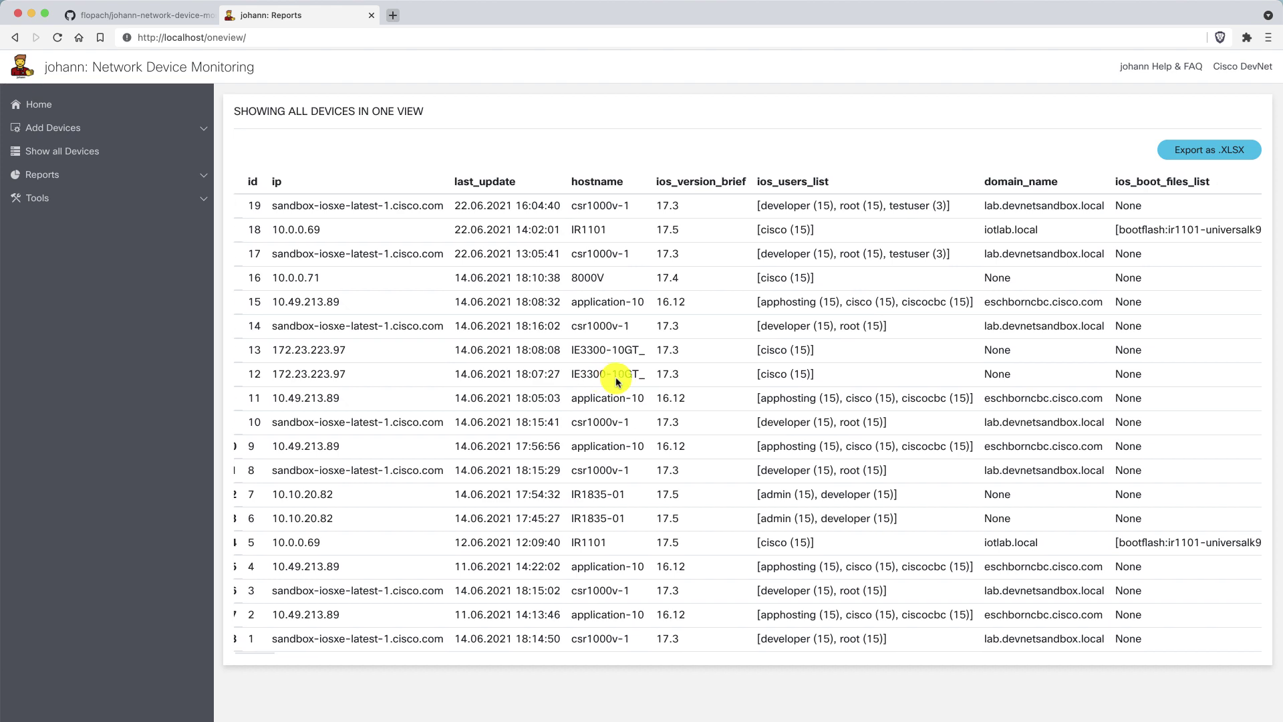
{"action": "scroll", "coordinate": [668, 368], "scroll_direction": "right", "scroll_amount": 3}
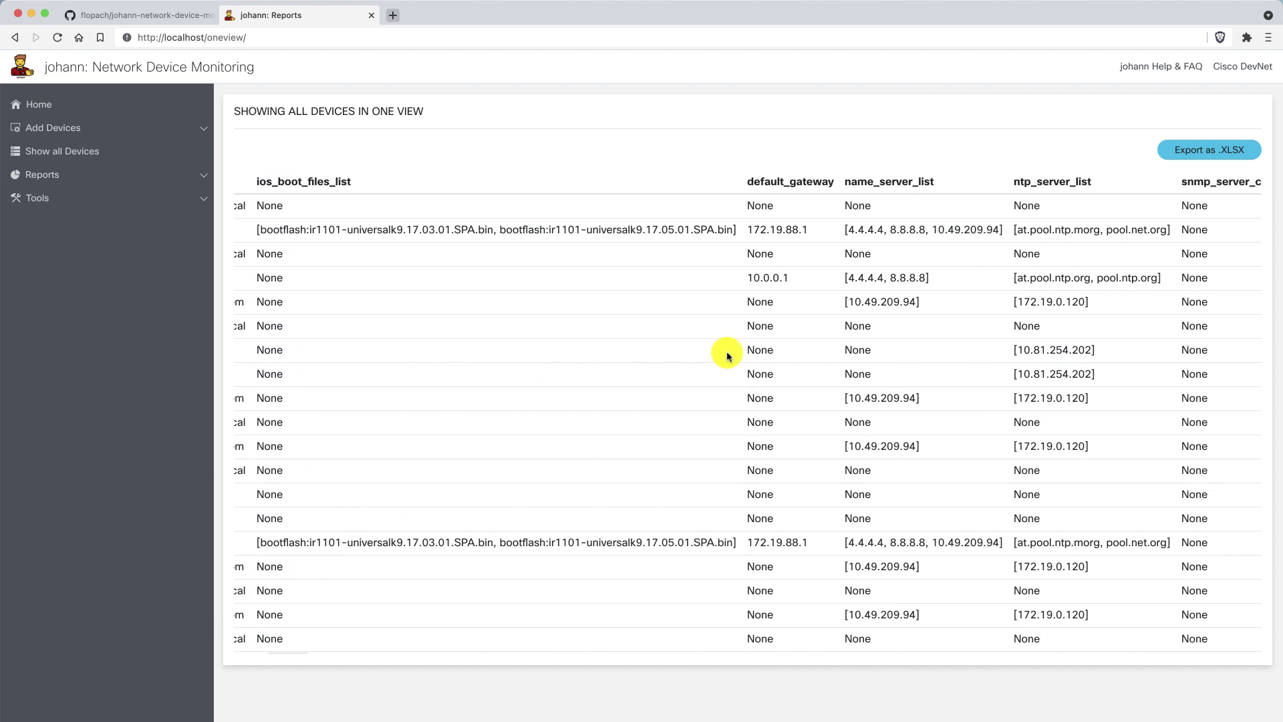
{"action": "scroll", "coordinate": [965, 298], "scroll_direction": "right", "scroll_amount": 5}
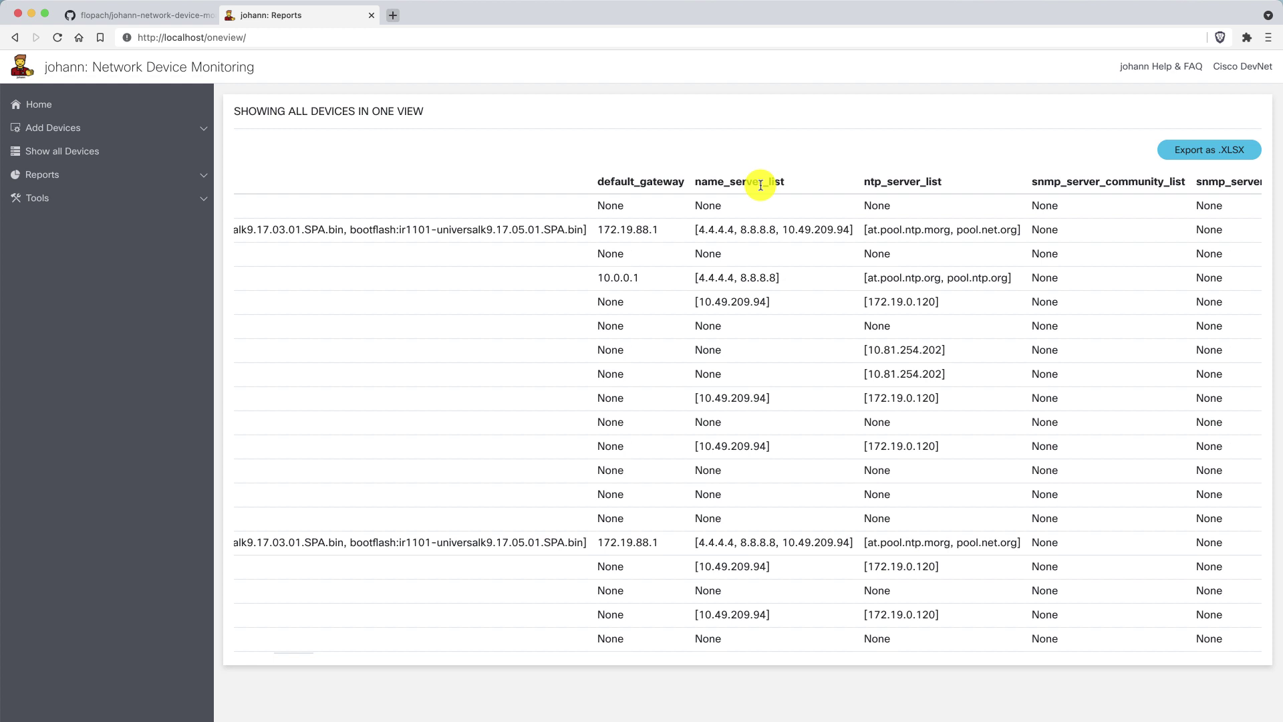
{"action": "scroll", "coordinate": [759, 184], "scroll_direction": "right", "scroll_amount": 5}
{"action": "scroll", "coordinate": [904, 204], "scroll_direction": "right", "scroll_amount": 6}
{"action": "scroll", "coordinate": [905, 204], "scroll_direction": "right", "scroll_amount": 5}
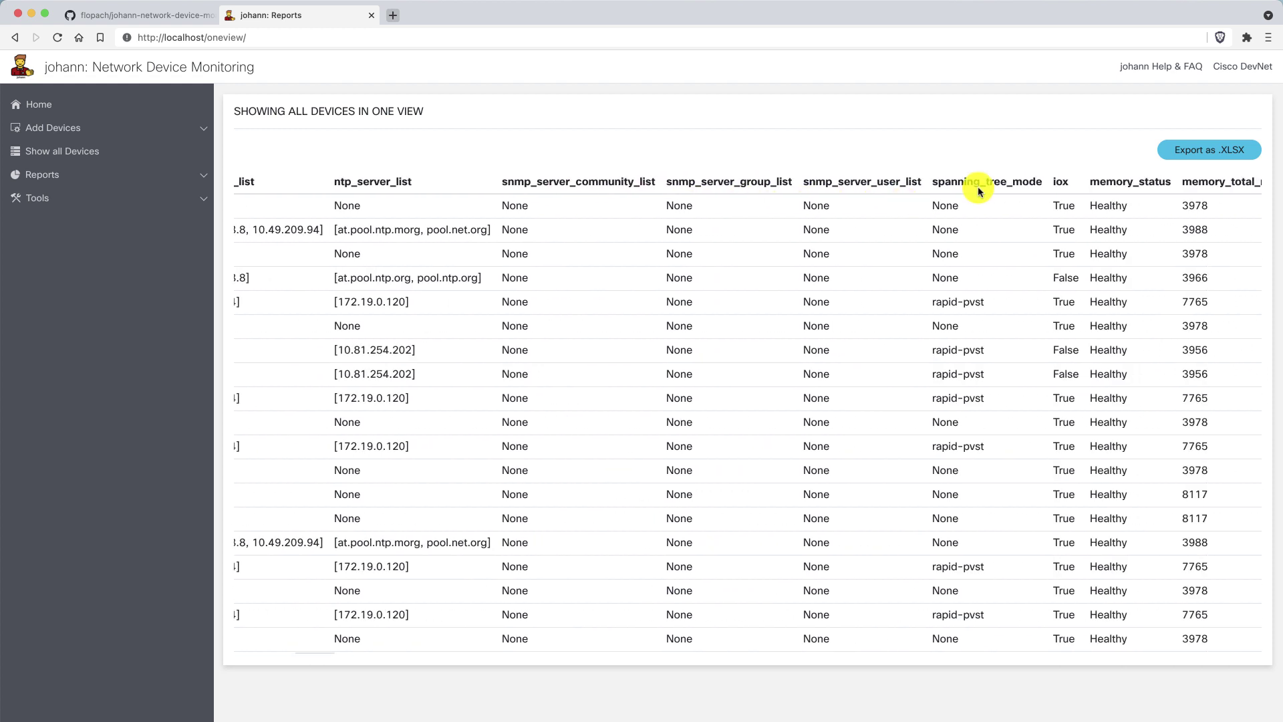
{"action": "scroll", "coordinate": [977, 189], "scroll_direction": "right", "scroll_amount": 10}
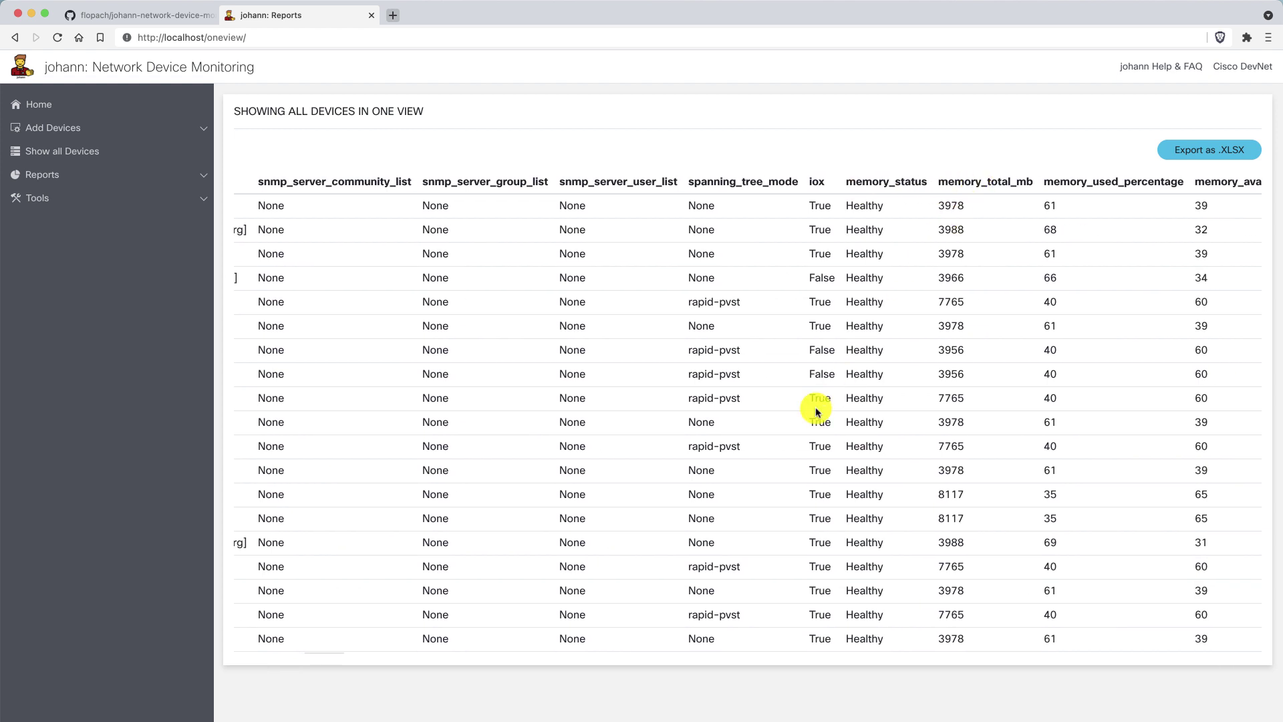
{"action": "left_click", "coordinate": [1212, 171]}
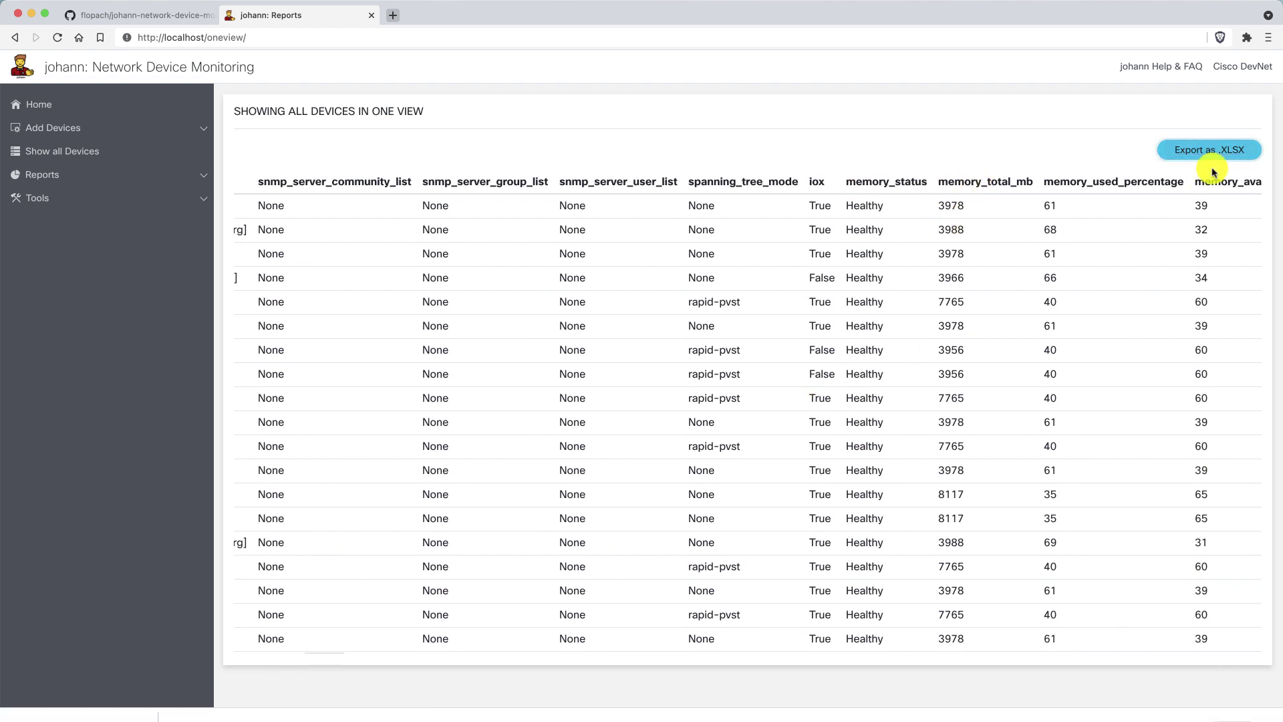
{"action": "left_click", "coordinate": [45, 695]}
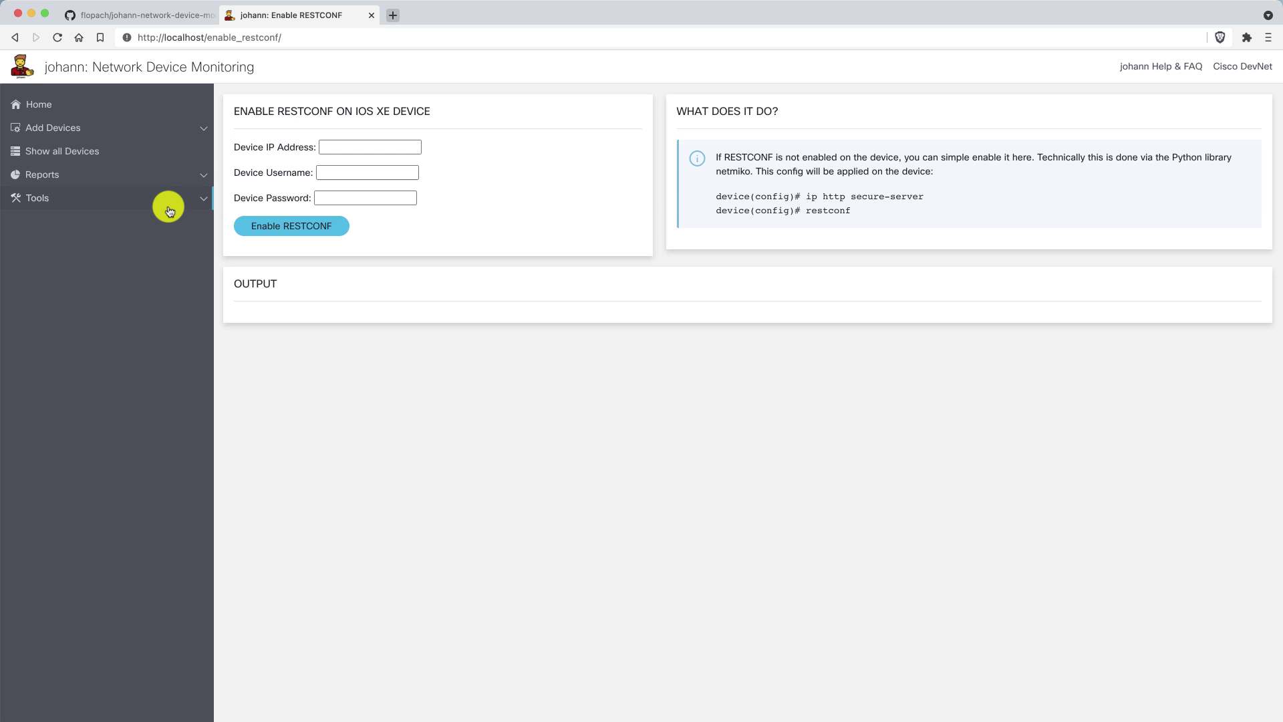
Enable RESTCONF on device 10.0.0.69 using the device username and password.
{"action": "left_click", "coordinate": [167, 202]}
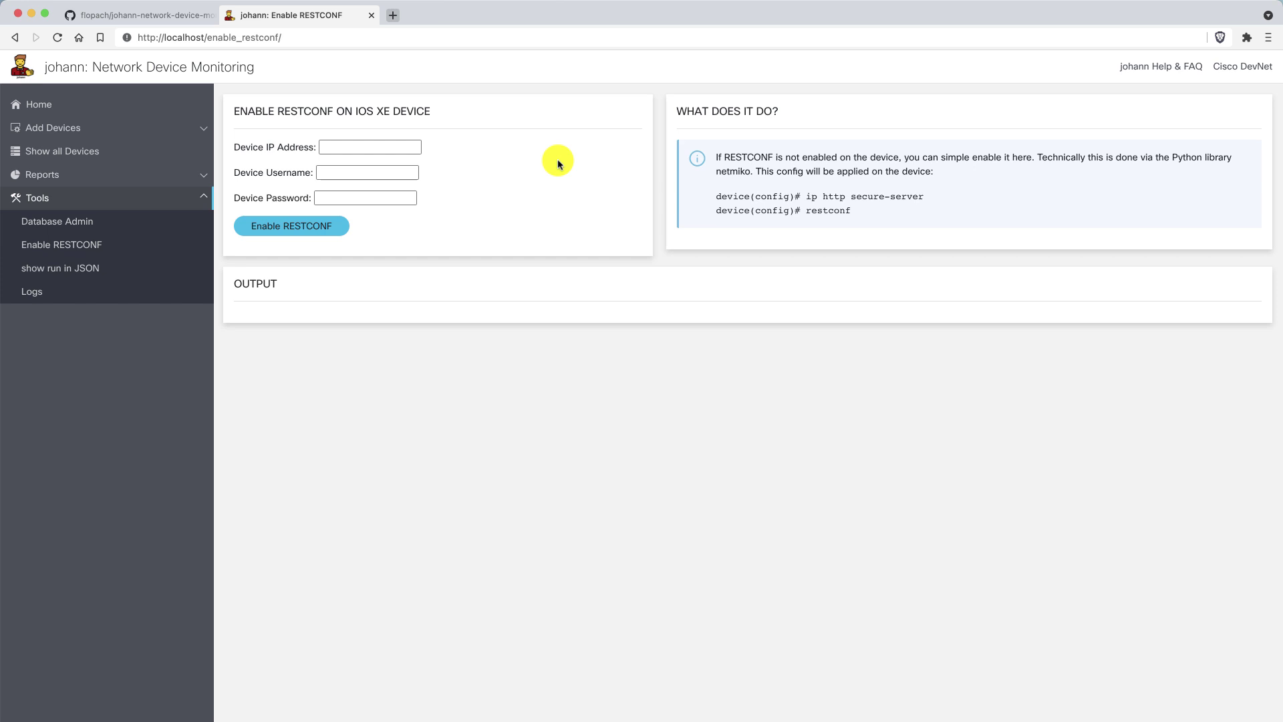
{"action": "left_click", "coordinate": [364, 143]}
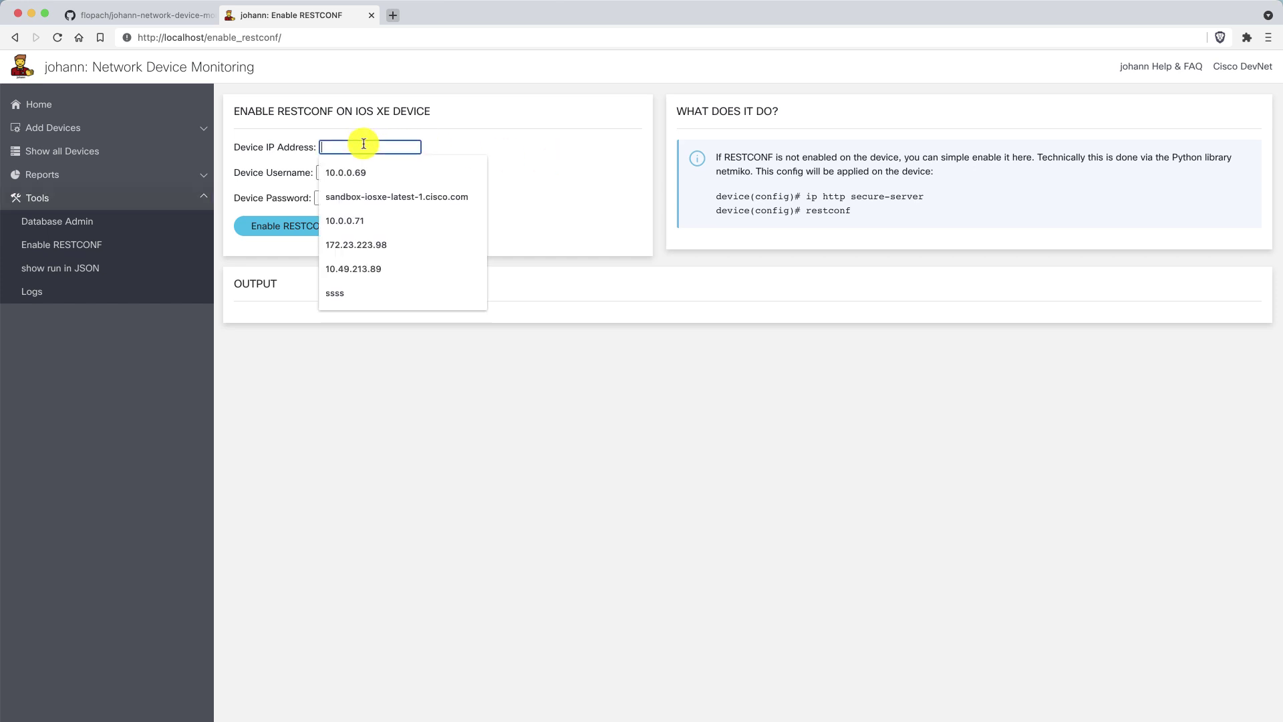
{"action": "left_click", "coordinate": [358, 171]}
{"action": "left_click", "coordinate": [338, 169]}
{"action": "type", "text": "cisco"}
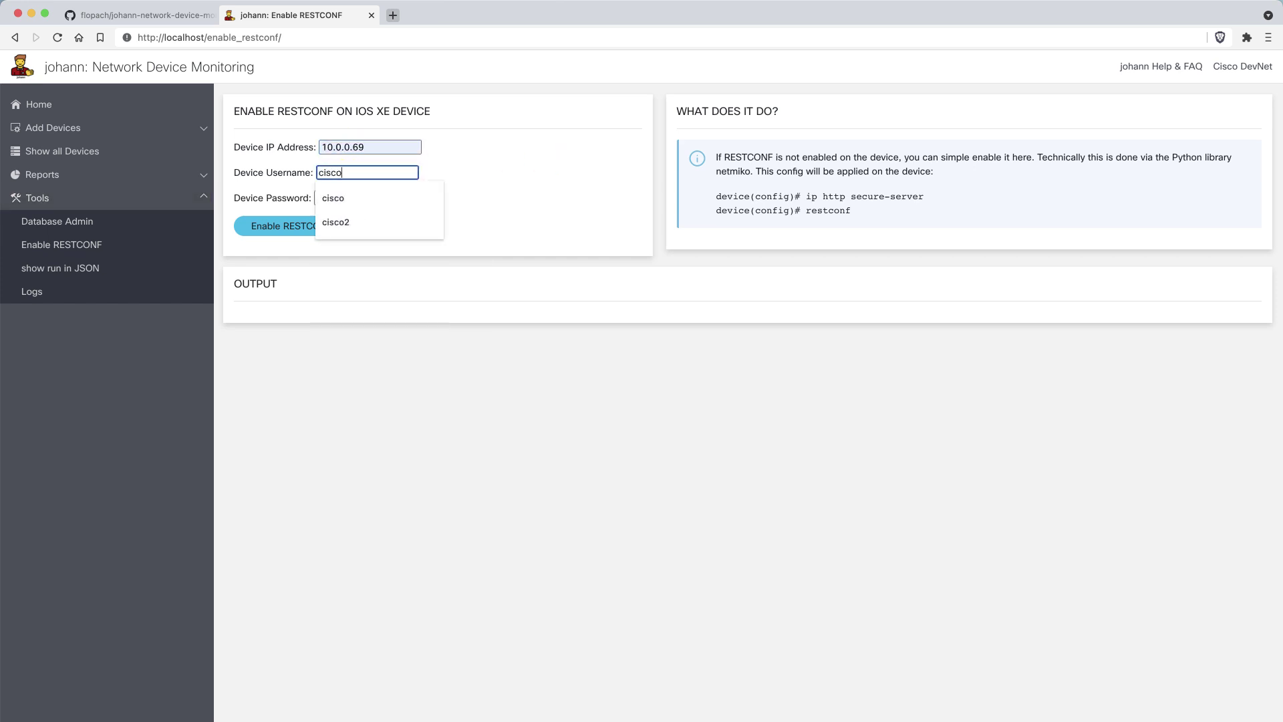
{"action": "key", "text": "Tab"}
{"action": "type", "text": "cisco1234"}
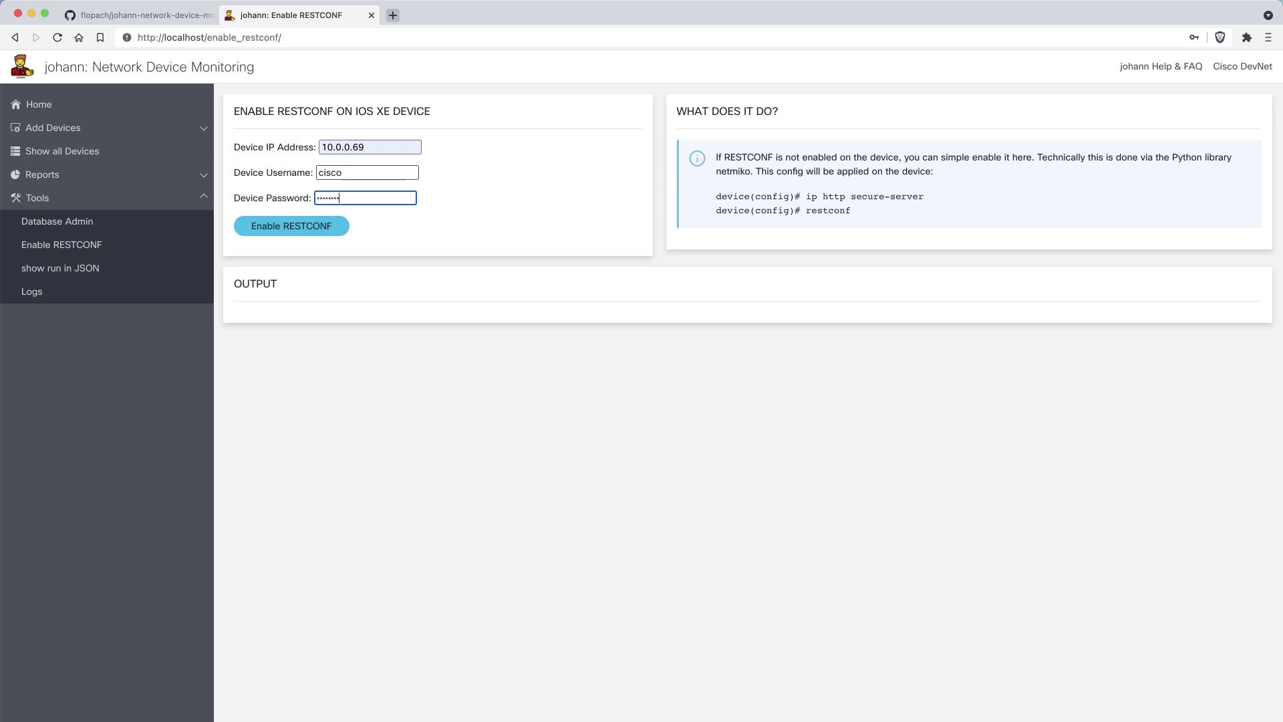
{"action": "left_click", "coordinate": [294, 235]}
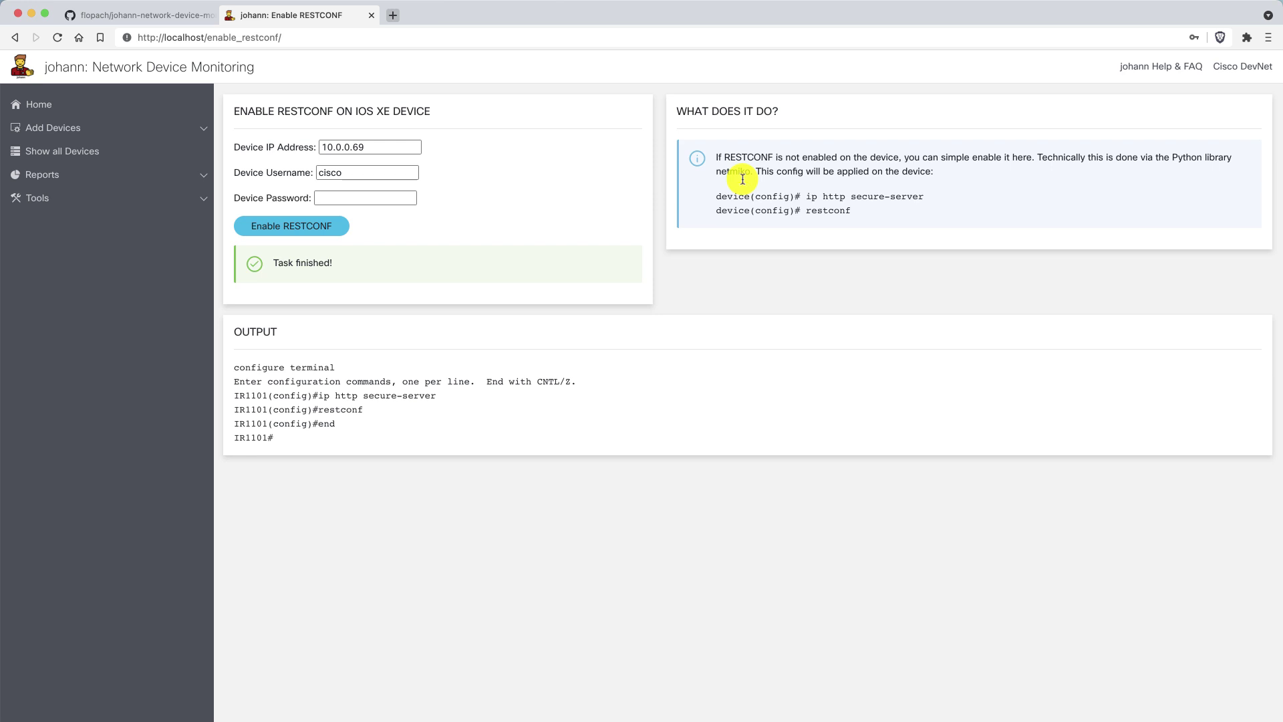
Check the output confirming ip http secure-server and restconf were applied.
{"action": "left_click_drag", "start_coordinate": [854, 212], "coordinate": [705, 196]}
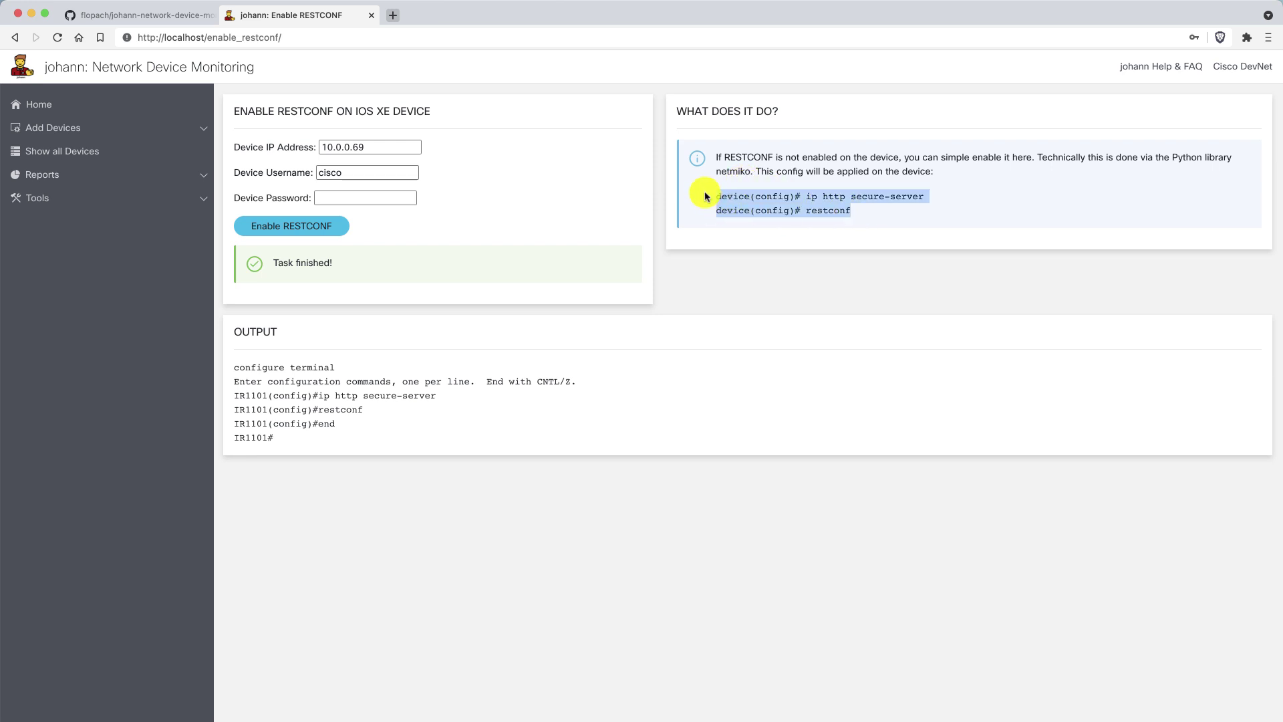
{"action": "left_click", "coordinate": [419, 432]}
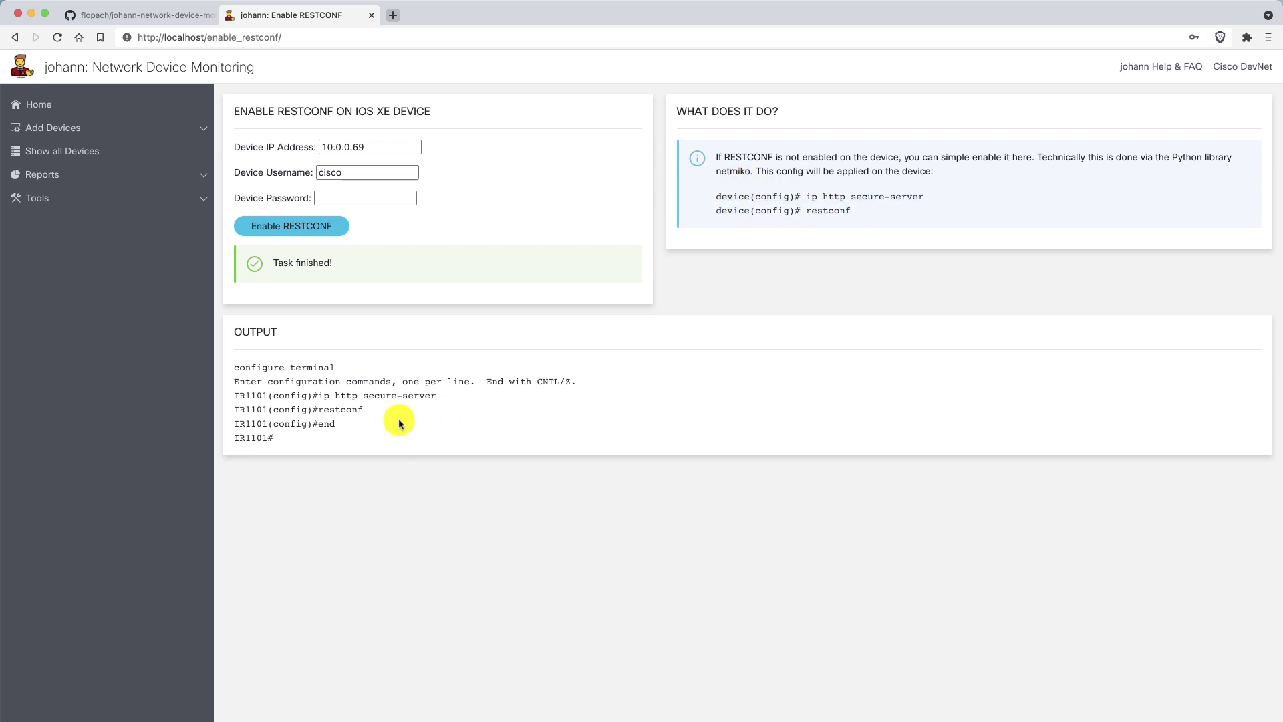
{"action": "left_click", "coordinate": [80, 205]}
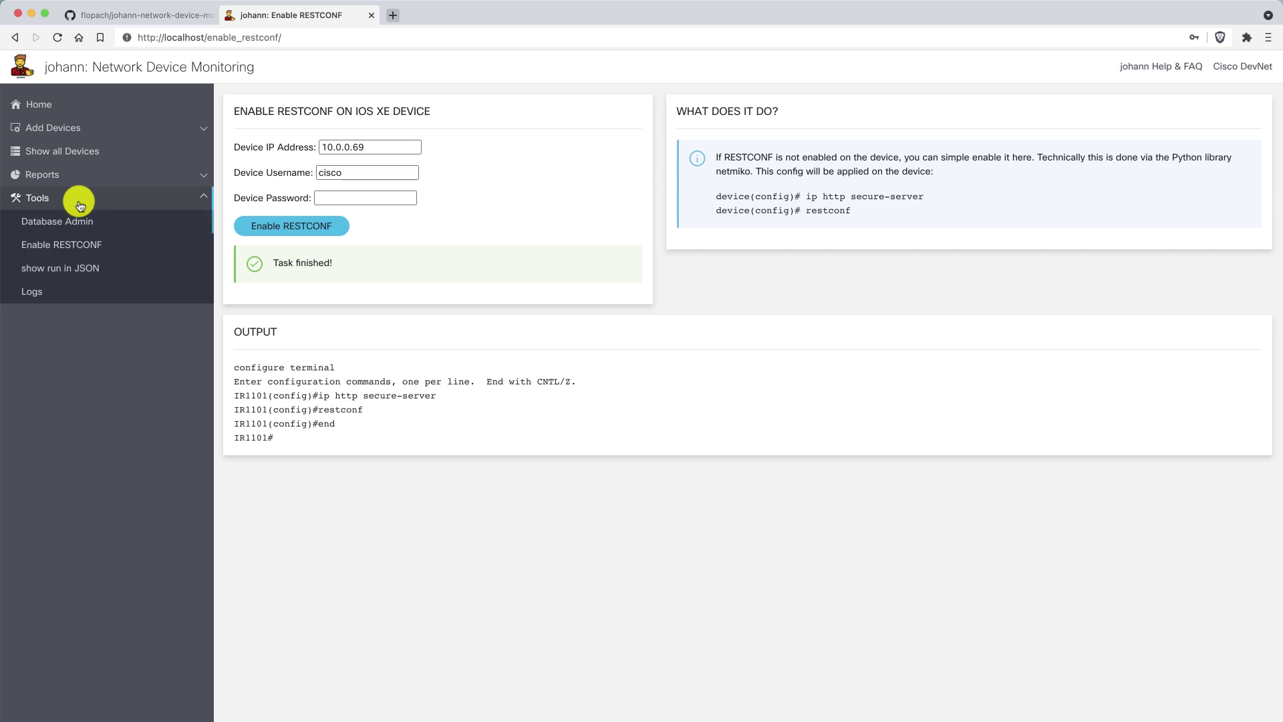
Fetch sandbox-iosxe-latest-1.cisco.com's running config as JSON using the sandbox credentials.
{"action": "left_click", "coordinate": [101, 274]}
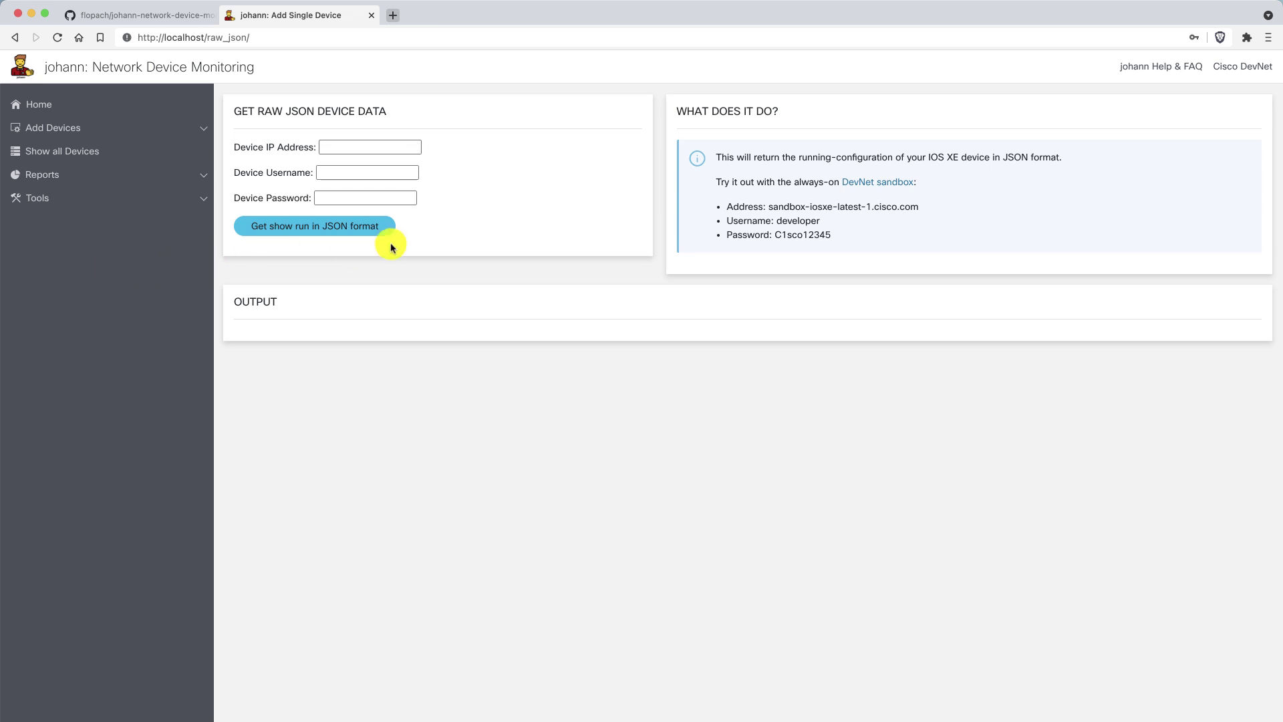
{"action": "left_click_drag", "start_coordinate": [767, 207], "coordinate": [940, 212]}
{"action": "key", "text": "super+c"}
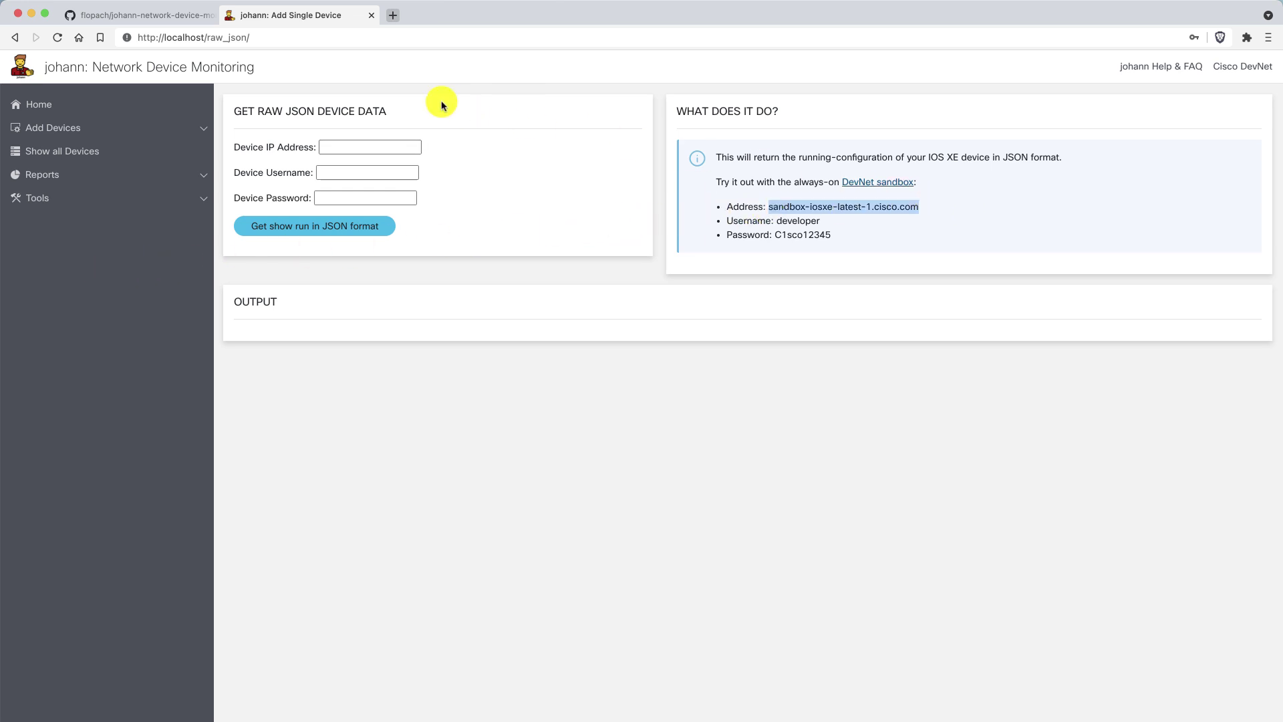
{"action": "left_click", "coordinate": [369, 147]}
{"action": "key", "text": "super+v"}
{"action": "left_click", "coordinate": [368, 172]}
{"action": "key", "text": "super+v"}
{"action": "double_click", "coordinate": [802, 235]}
{"action": "key", "text": "super+c"}
{"action": "left_click", "coordinate": [365, 198]}
{"action": "key", "text": "super+v"}
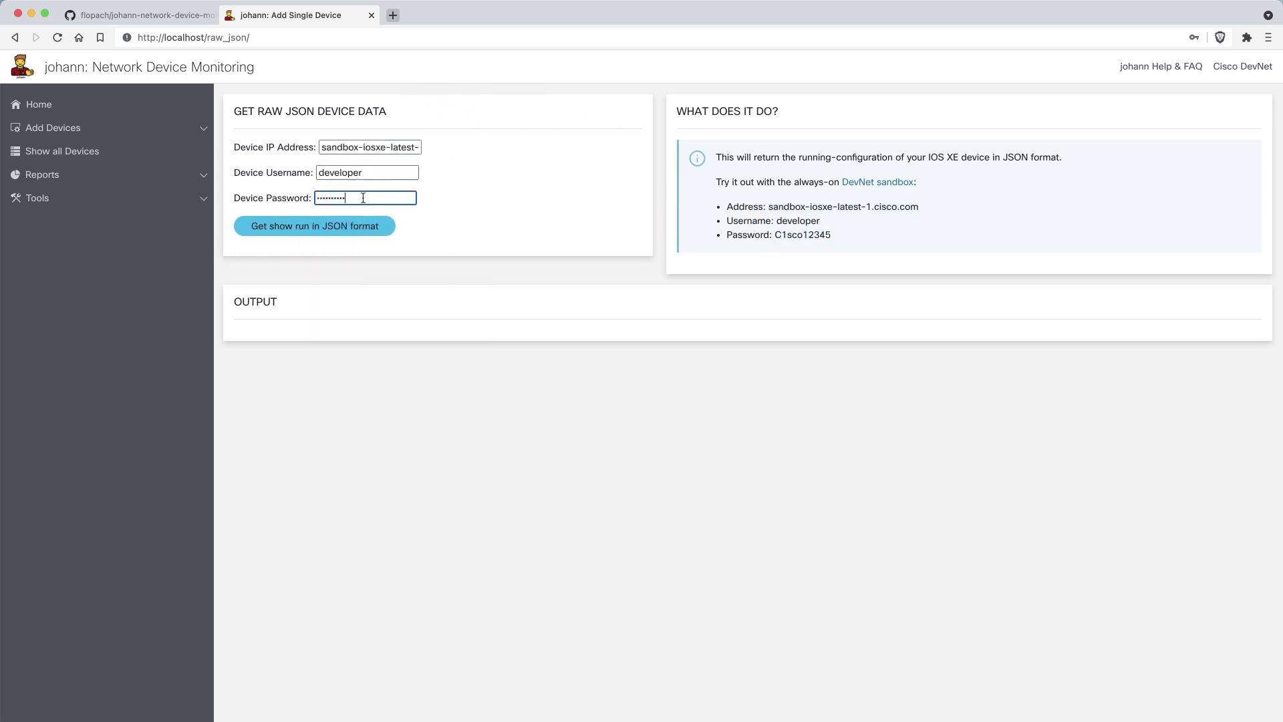
{"action": "left_click", "coordinate": [315, 225]}
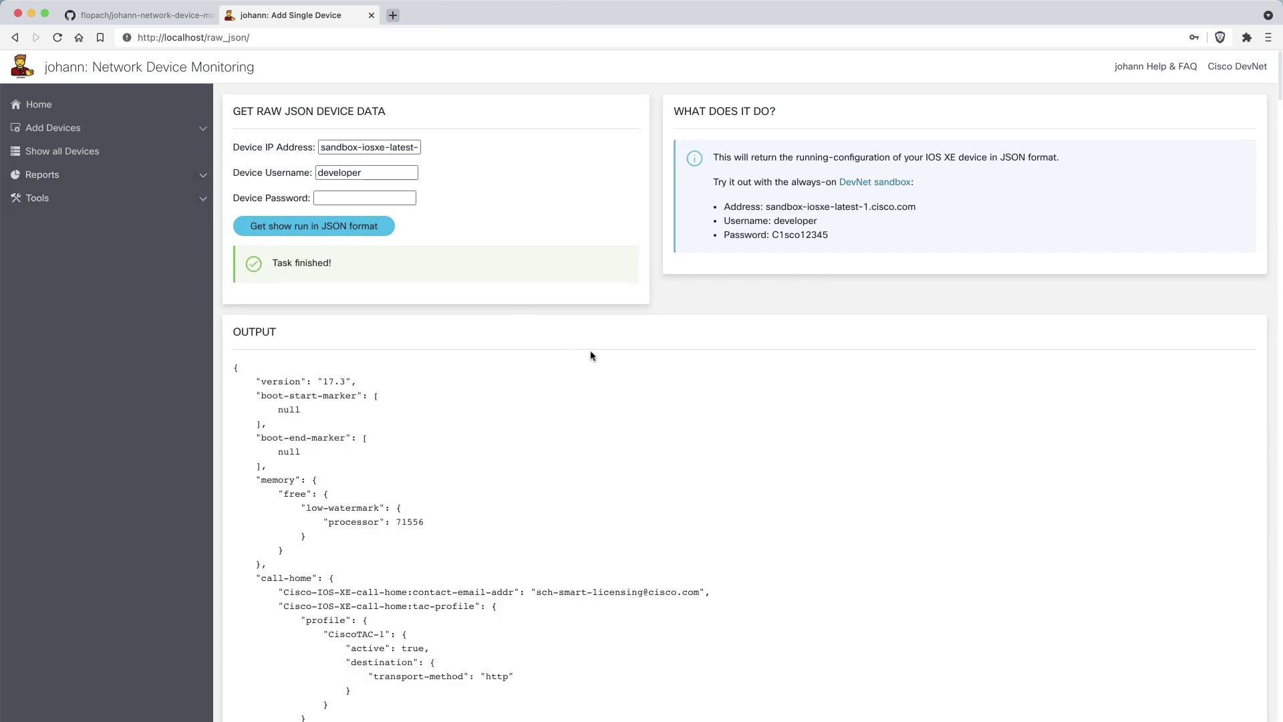
Scroll through the JSON running-configuration output.
{"action": "scroll", "coordinate": [591, 356], "scroll_direction": "down", "scroll_amount": 5}
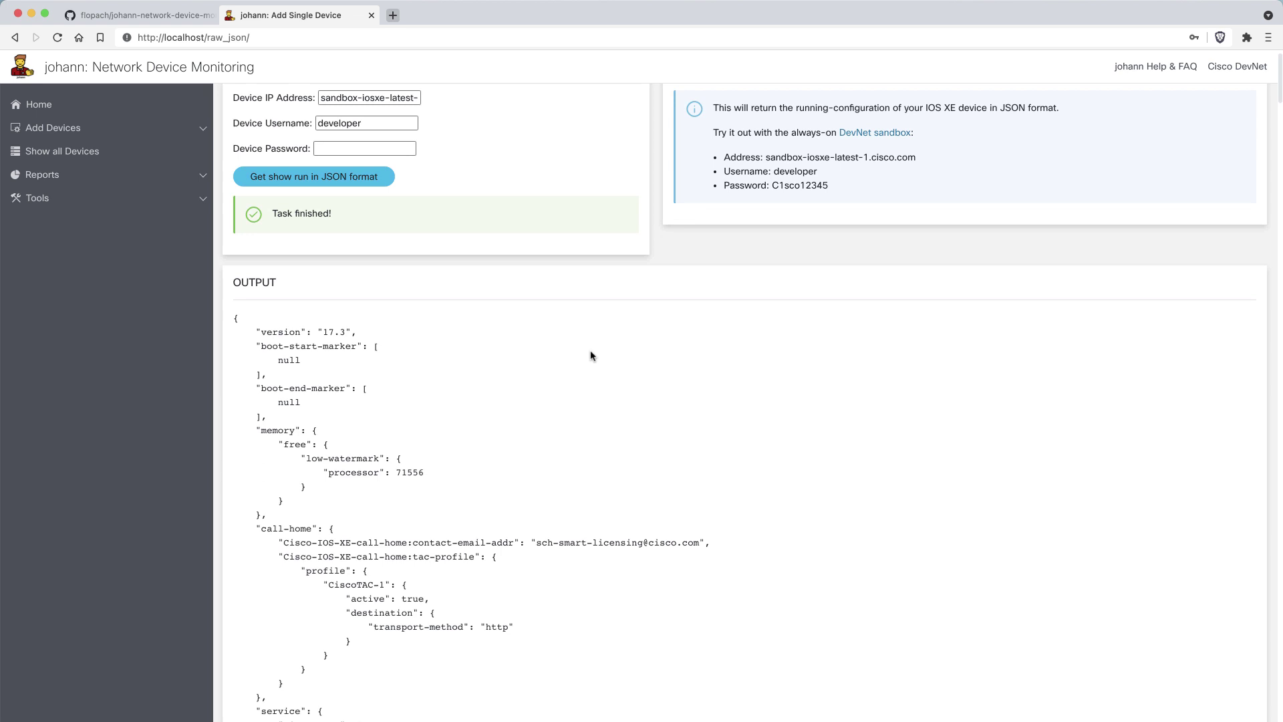
{"action": "scroll", "coordinate": [591, 356], "scroll_direction": "down", "scroll_amount": 1}
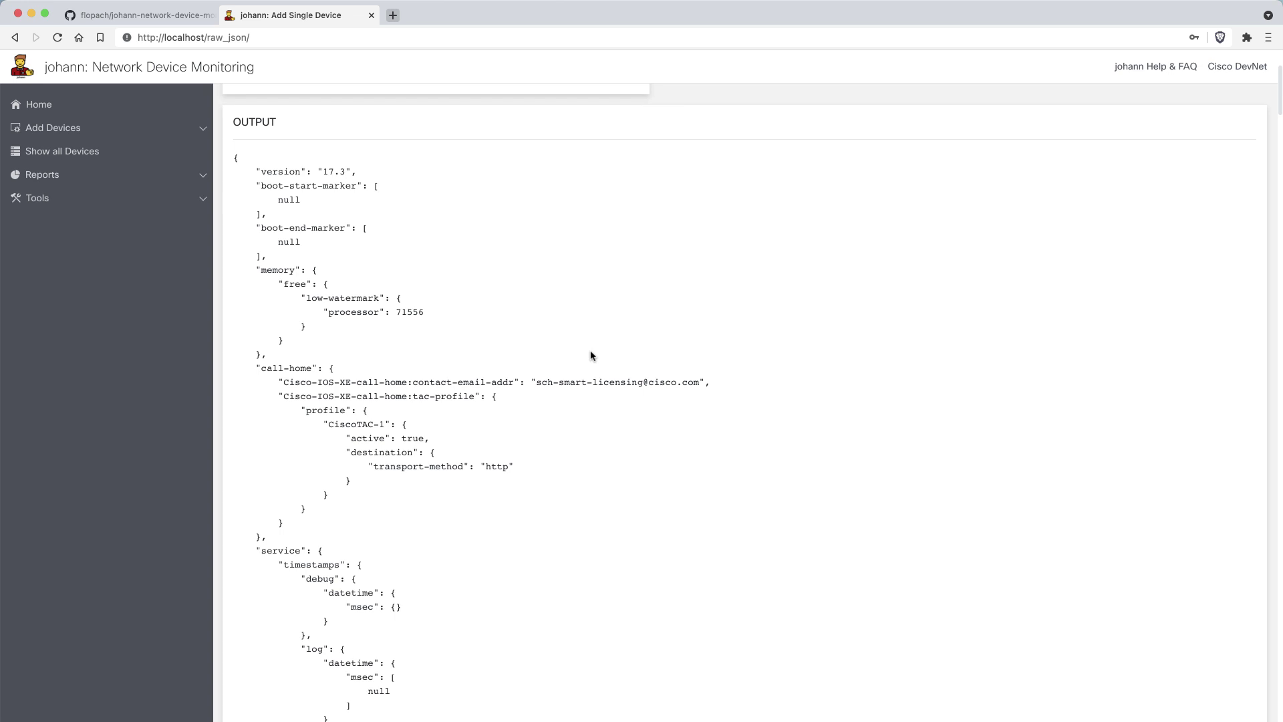
{"action": "left_click", "coordinate": [187, 199]}
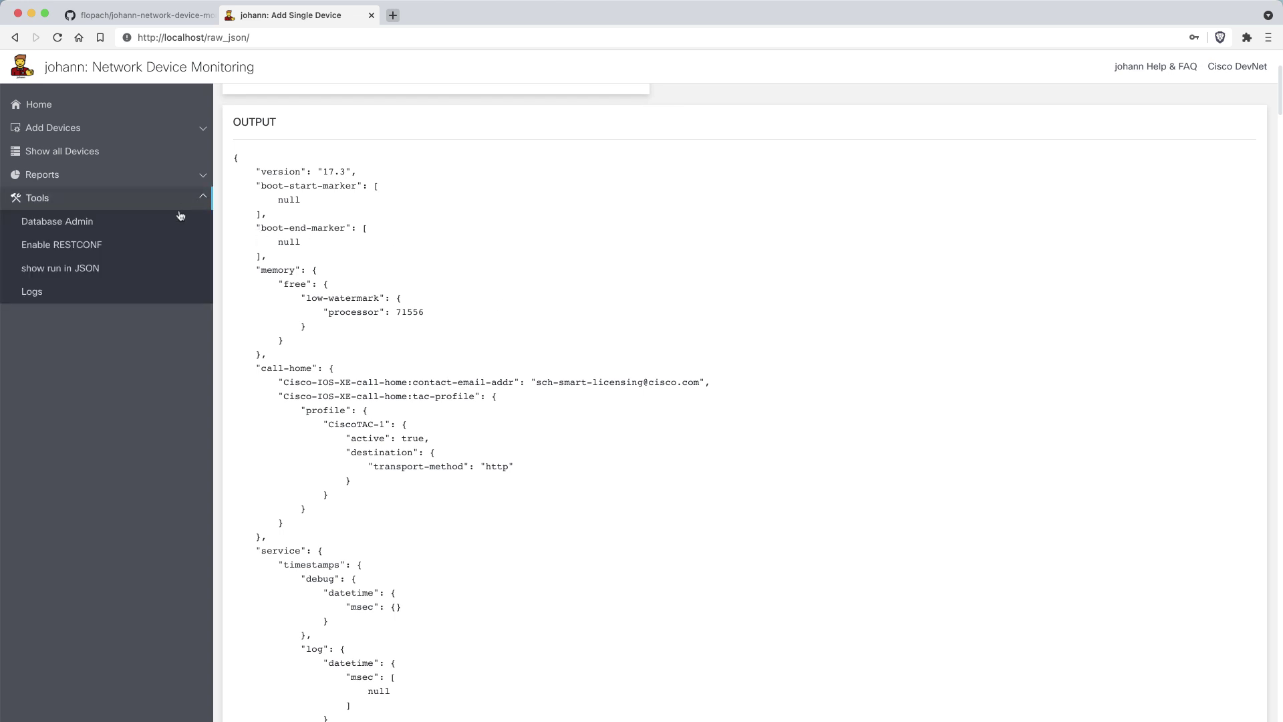
Open Tools > Logs and review the RESTCONF query and connection-timeout entries.
{"action": "left_click", "coordinate": [135, 290]}
{"action": "scroll", "coordinate": [586, 325], "scroll_direction": "up", "scroll_amount": 10}
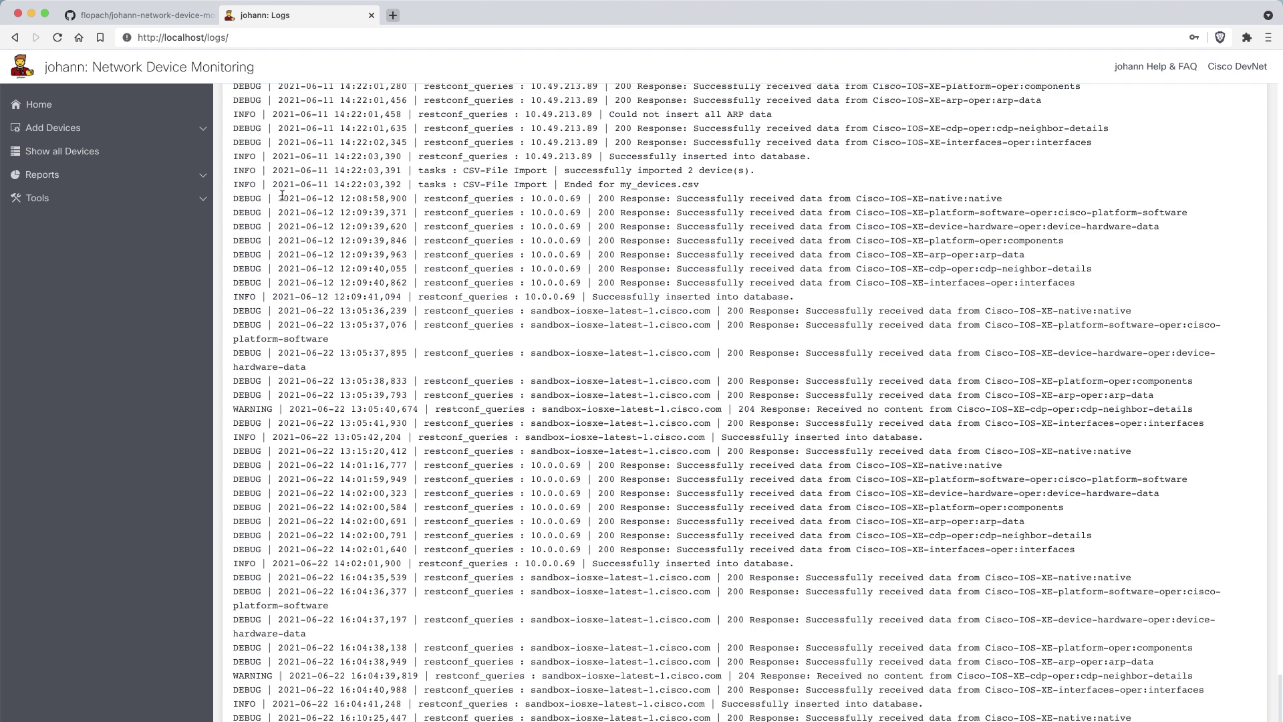
{"action": "scroll", "coordinate": [547, 341], "scroll_direction": "up", "scroll_amount": 10}
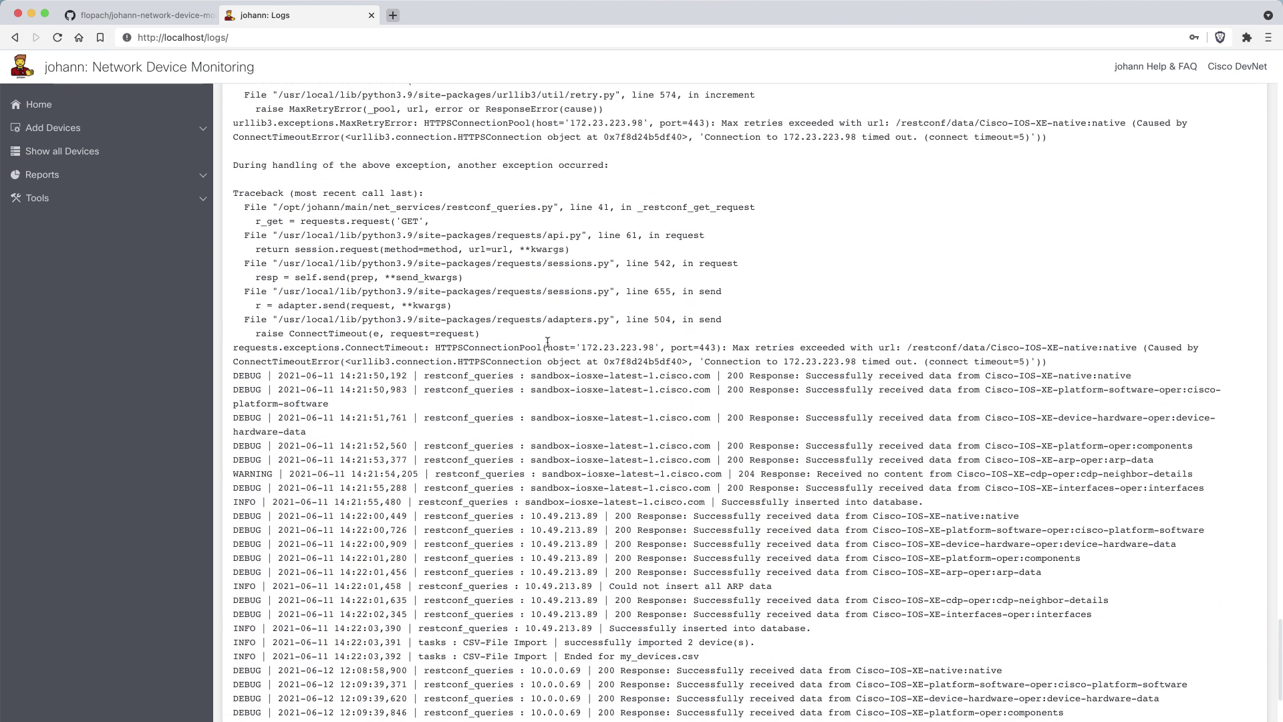
{"action": "scroll", "coordinate": [547, 341], "scroll_direction": "up", "scroll_amount": 3}
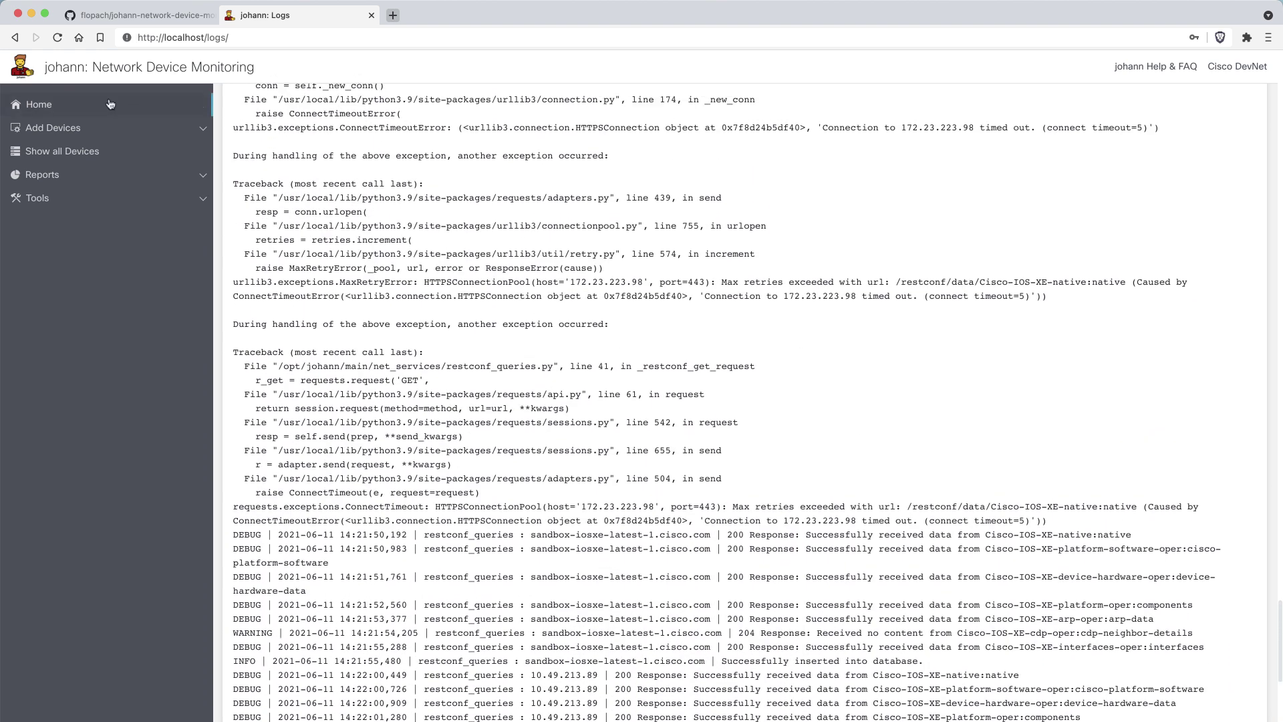
Go back to johann's Home page with the Cisco IOS XE introduction and three steps.
{"action": "left_click", "coordinate": [39, 104]}
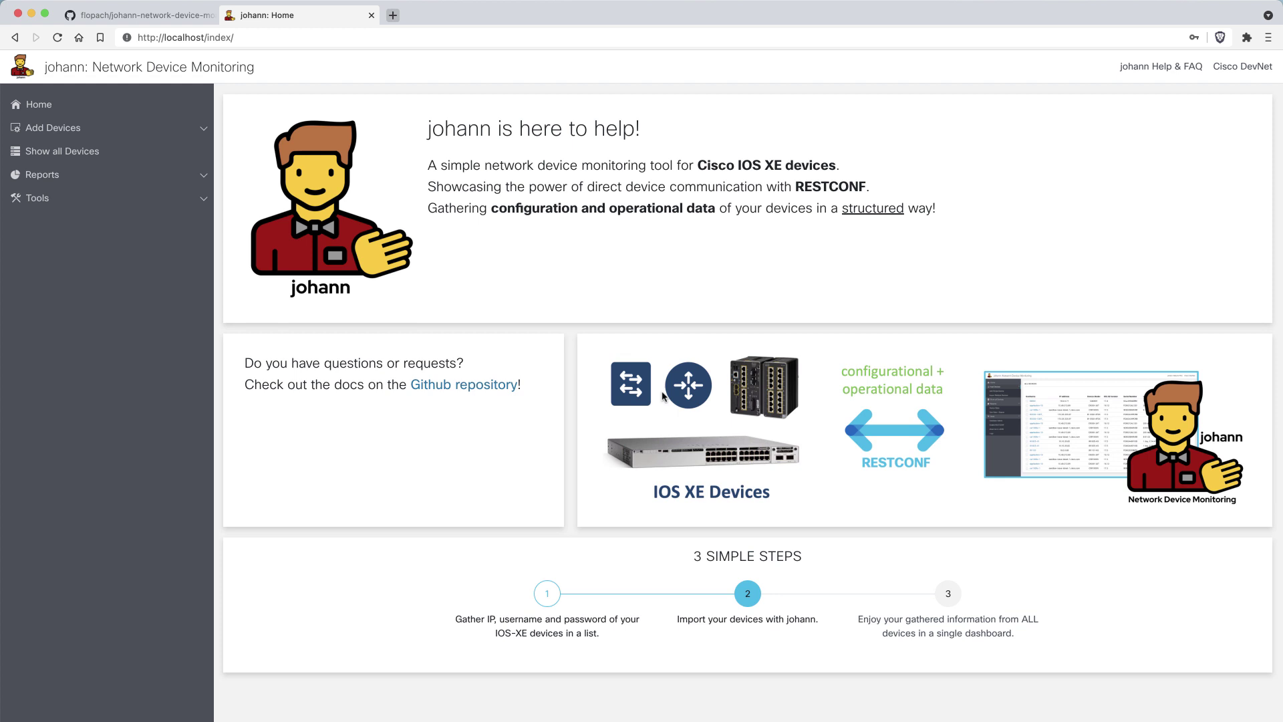